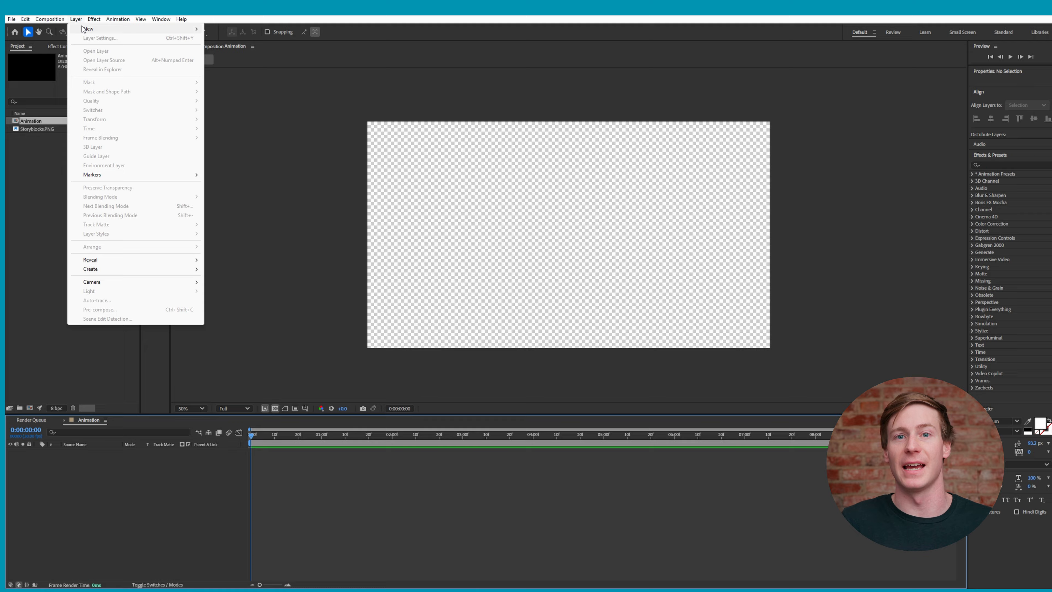
# Add a full-frame white (FFFFFF) solid layer to the Animation composition as its background
pyautogui.click(222, 38)
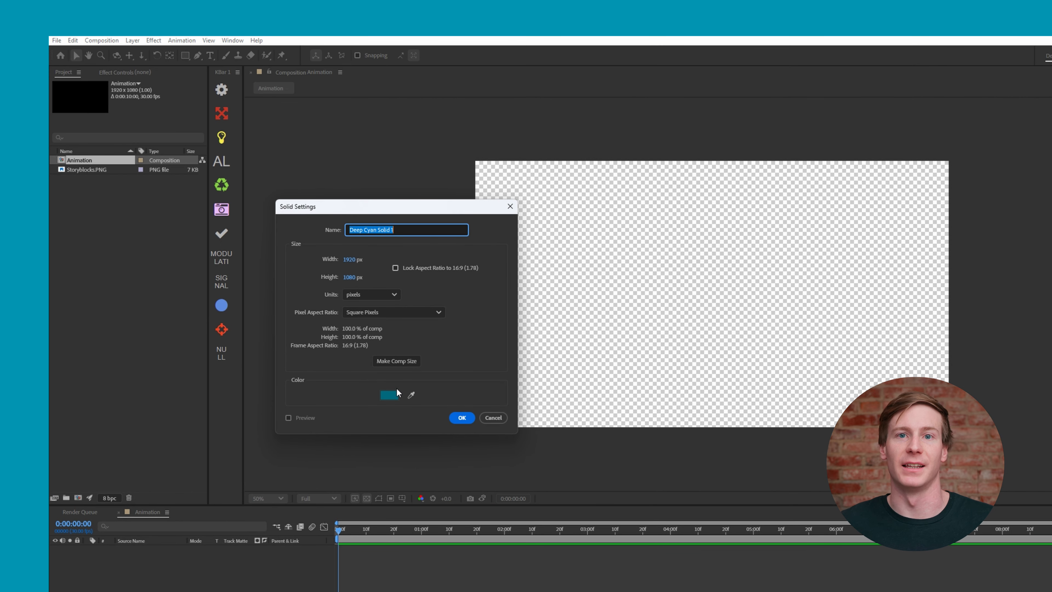
pyautogui.click(390, 396)
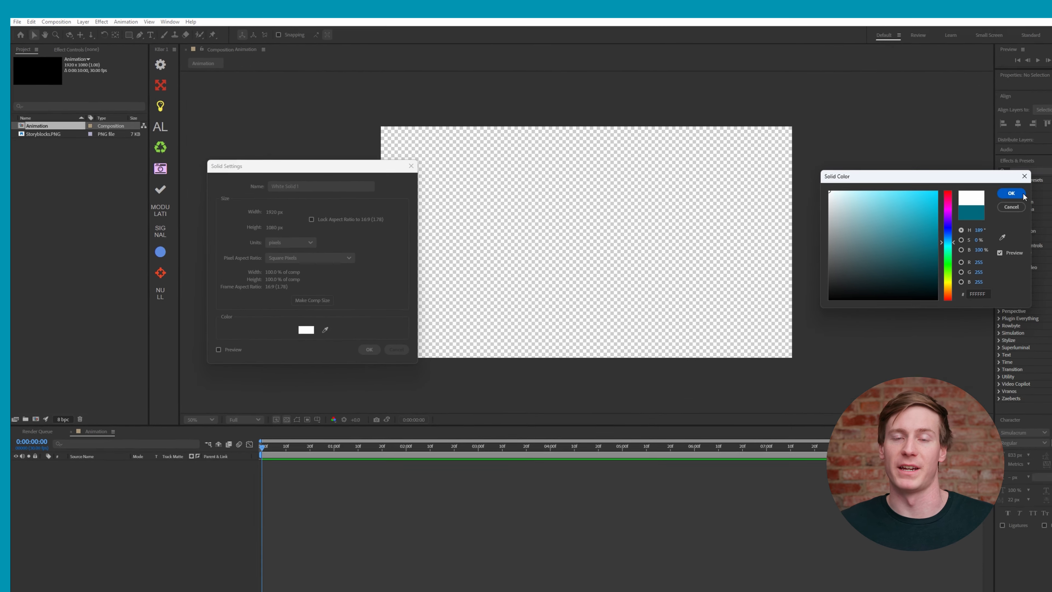
pyautogui.click(1015, 194)
pyautogui.click(461, 417)
# Place Storyblocks.PNG in the composition above the white solid and center it in the frame
pyautogui.moveTo(28, 133); pyautogui.dragTo(551, 232)
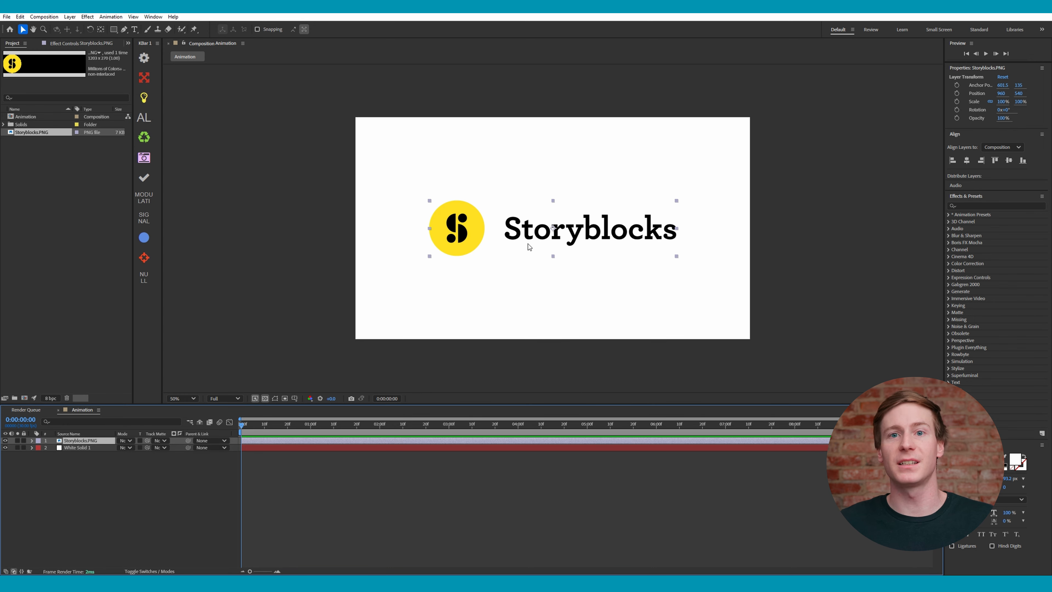
pyautogui.click(507, 378)
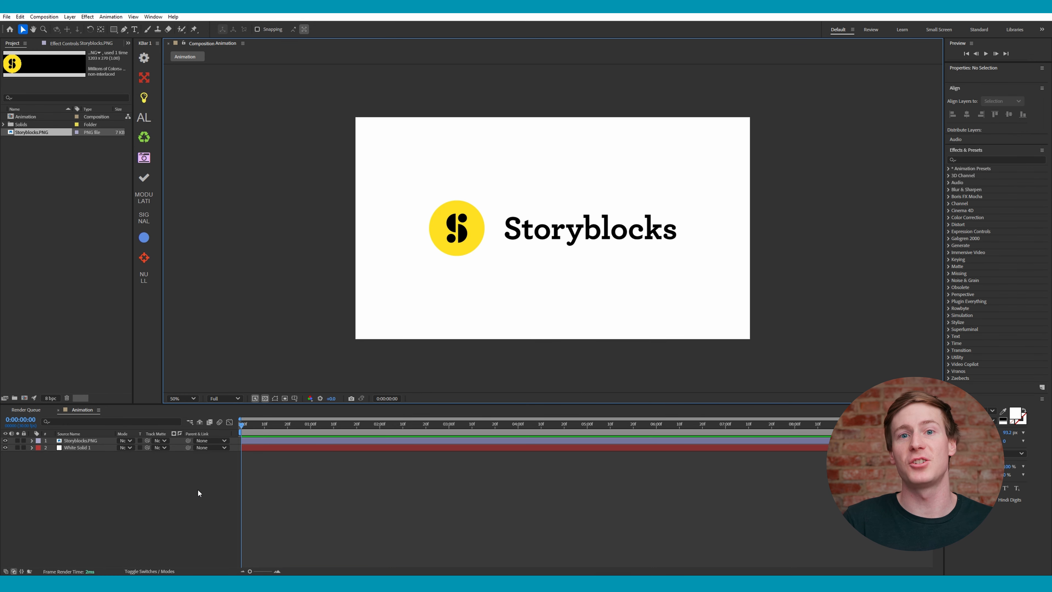
pyautogui.moveTo(495, 221); pyautogui.dragTo(510, 244)
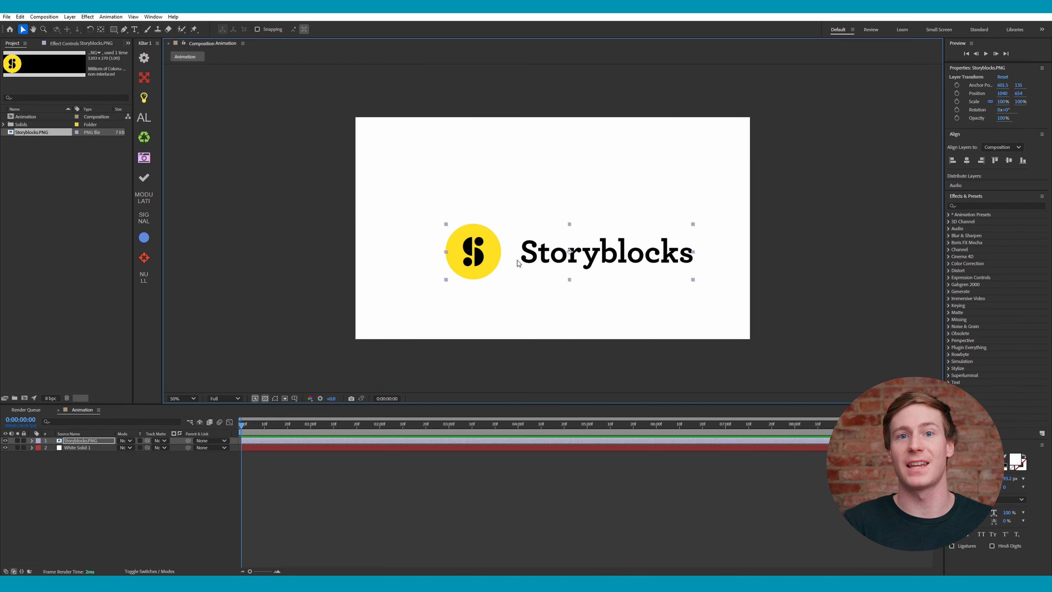
pyautogui.hotkey('ctrl', 'Home')
pyautogui.click(483, 363)
pyautogui.click(188, 399)
pyautogui.click(188, 413)
pyautogui.click(160, 508)
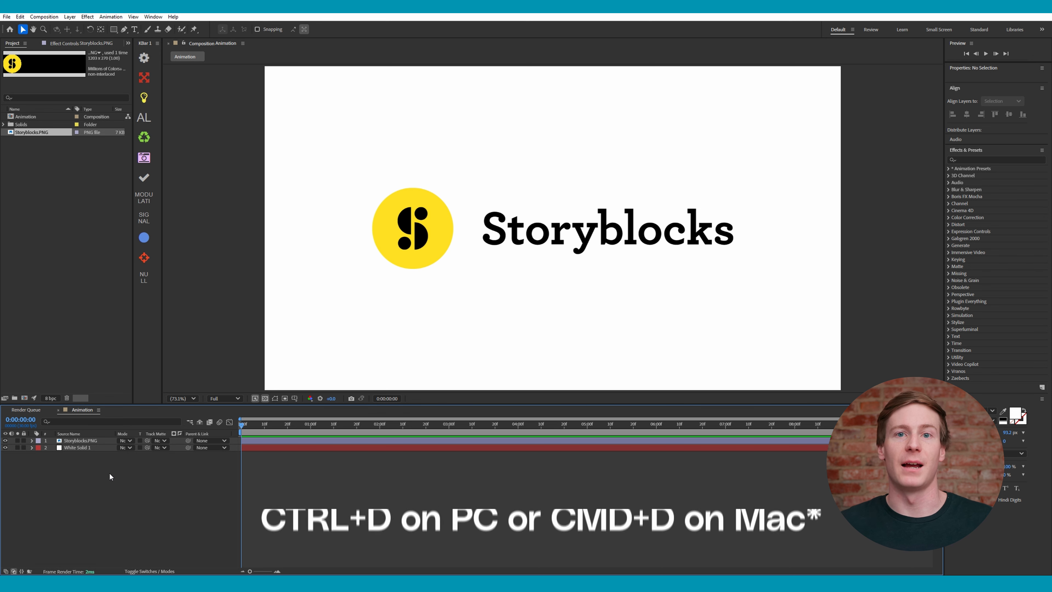
# Duplicate the logo layer, naming the upper copy Icon and the lower copy Title
pyautogui.click(96, 440)
pyautogui.hotkey('ctrl', 'd')
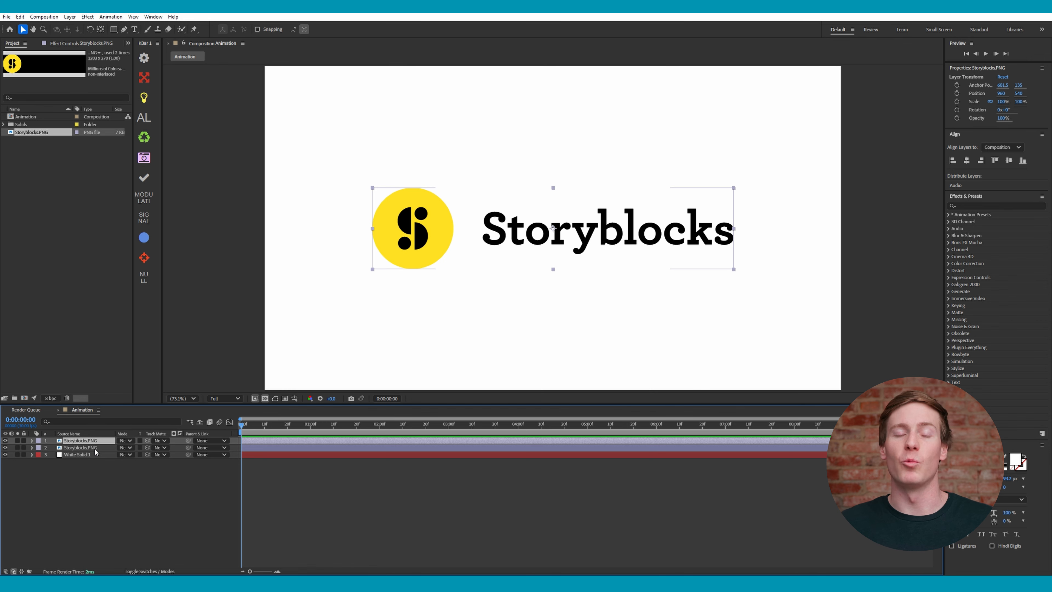
pyautogui.press('Return')
pyautogui.write('Icon')
pyautogui.click(85, 447)
pyautogui.press('Return')
pyautogui.write('Title')
pyautogui.click(107, 469)
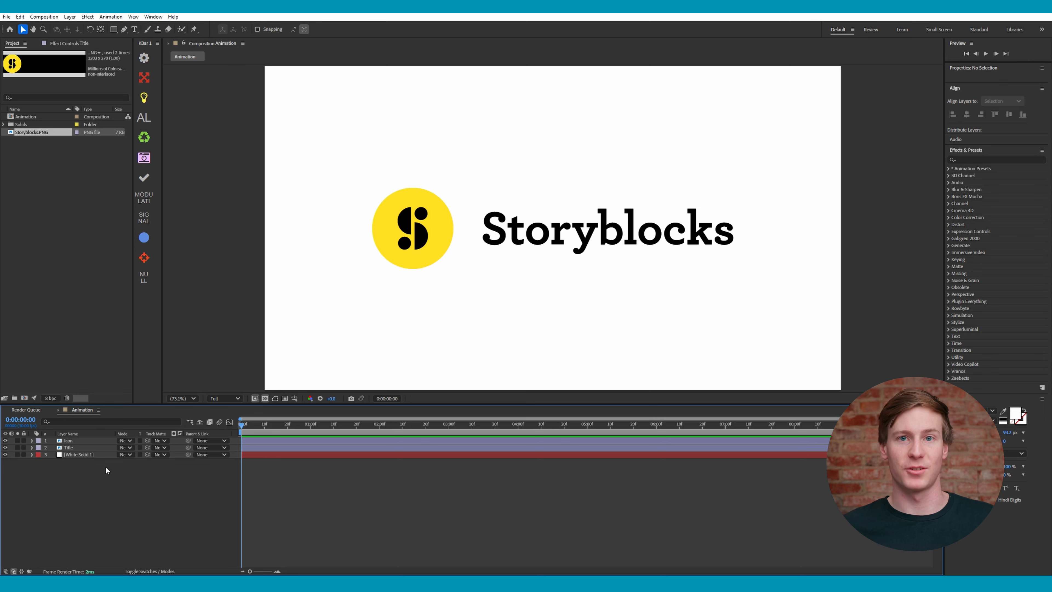
# Draw a rectangular mask on the Icon layer around the yellow circle, excluding the Storyblocks text
pyautogui.click(87, 441)
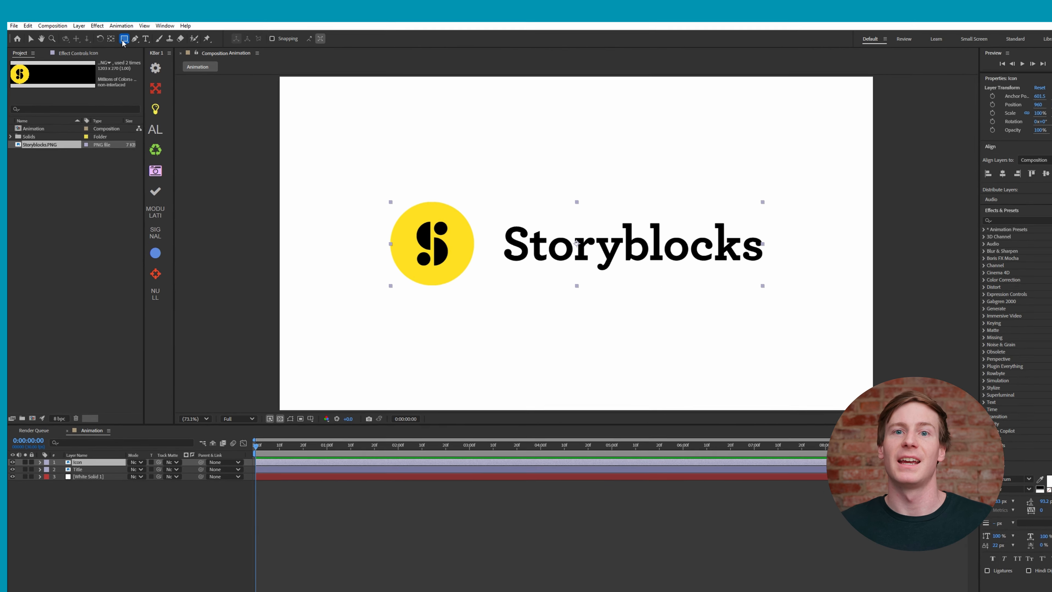
pyautogui.click(184, 92)
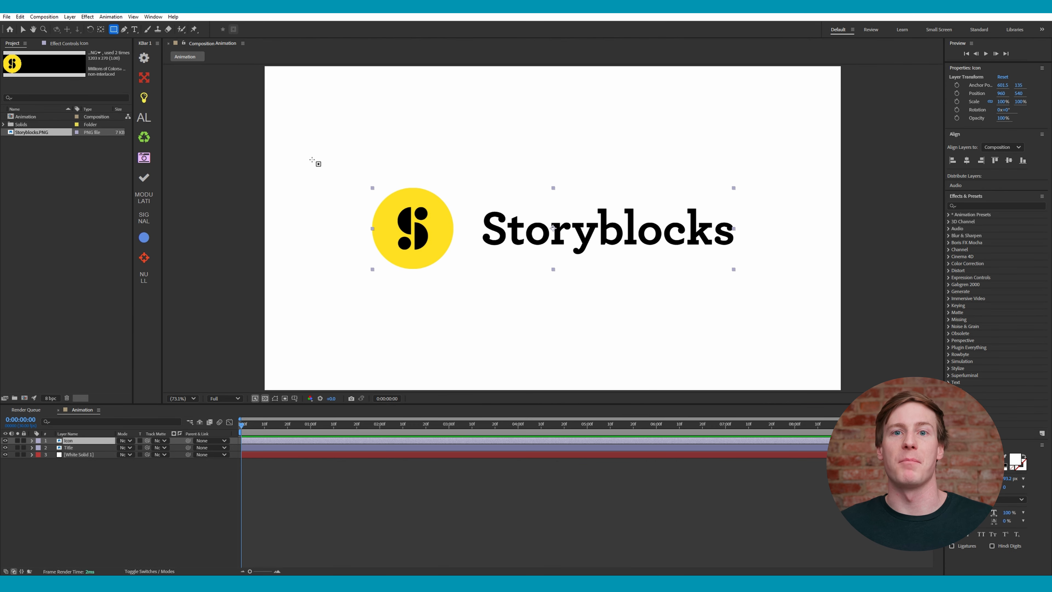
pyautogui.moveTo(422, 247); pyautogui.dragTo(619, 434)
pyautogui.moveTo(476, 314); pyautogui.dragTo(472, 305)
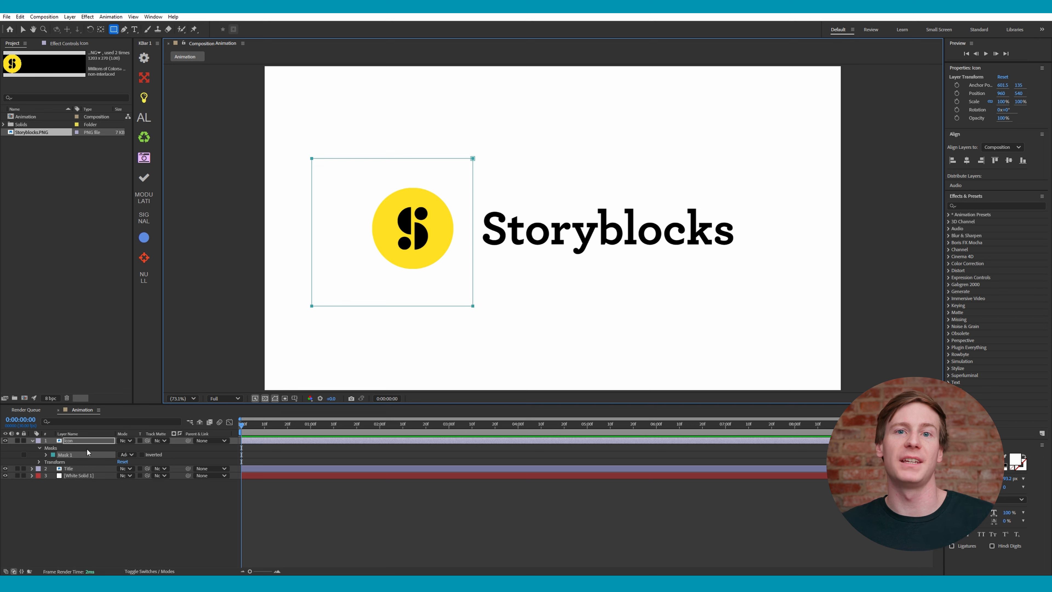
# Draw a rectangular mask on the Title layer around the Storyblocks text, excluding the yellow circle
pyautogui.click(80, 468)
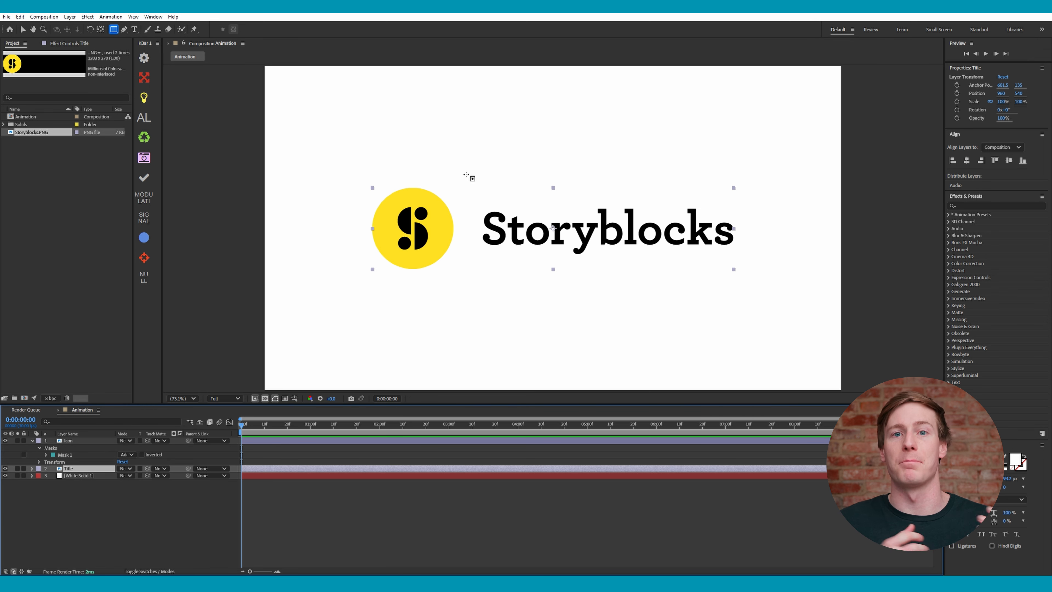
pyautogui.moveTo(468, 172); pyautogui.dragTo(762, 285)
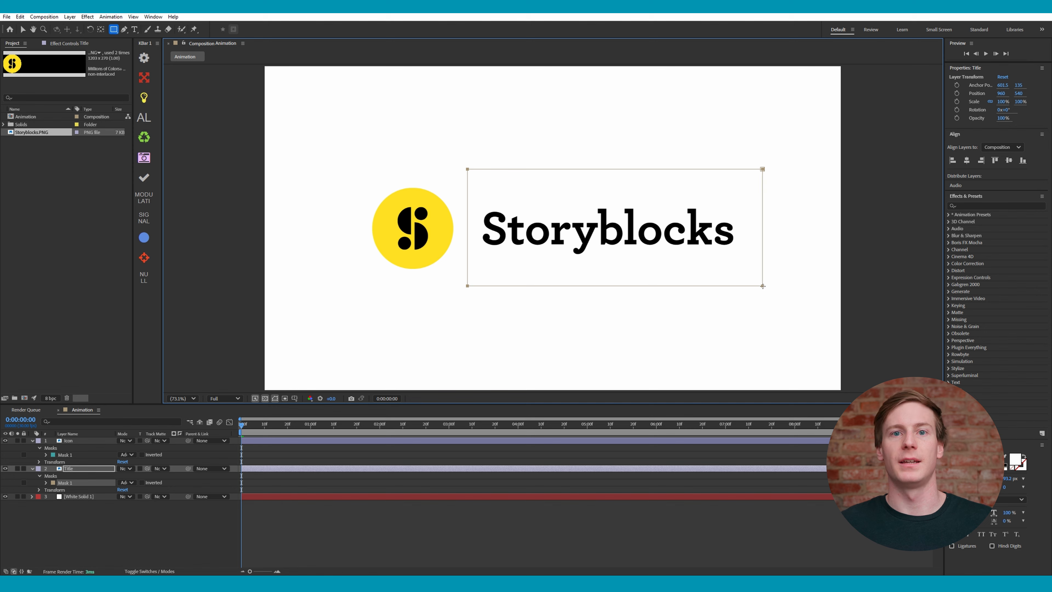
pyautogui.click(137, 535)
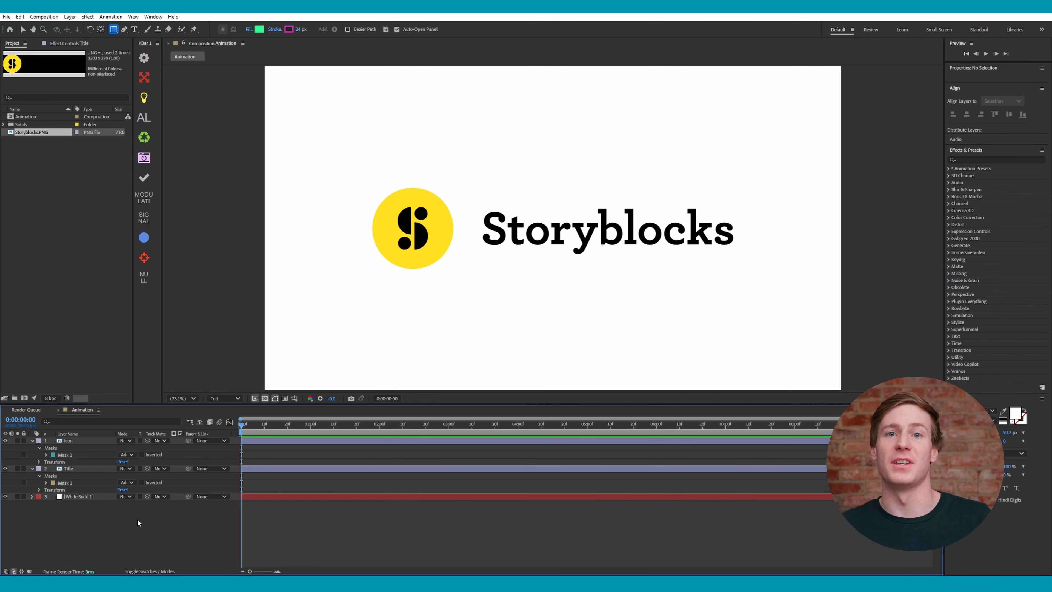
# Test-rotate the Title layer about its current anchor point and return its rotation to 0°
pyautogui.click(77, 441)
pyautogui.press('r')
pyautogui.click(81, 456)
pyautogui.press('r')
pyautogui.moveTo(129, 461); pyautogui.dragTo(141, 461)
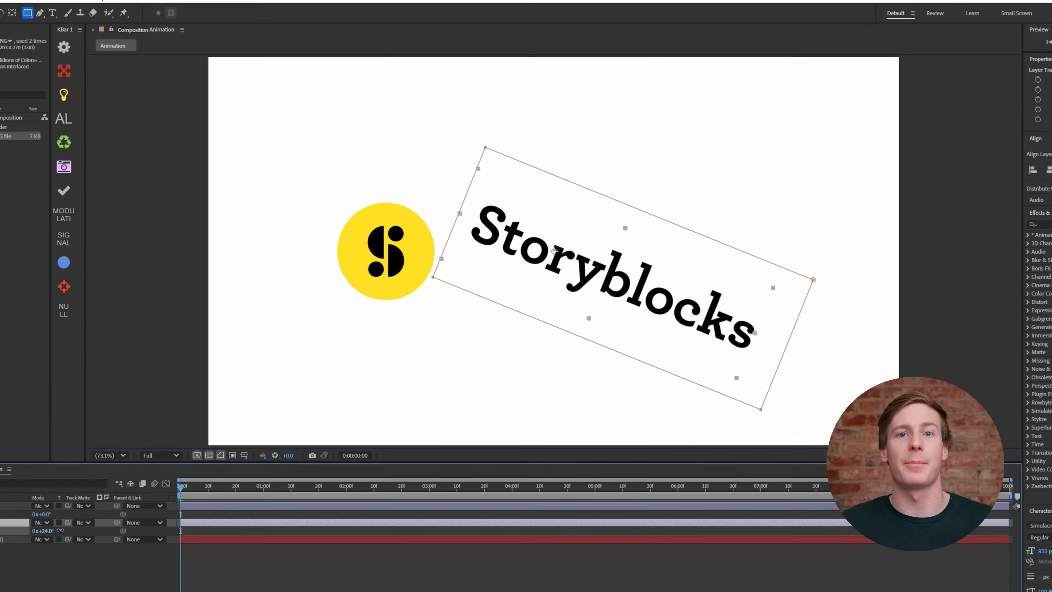
pyautogui.moveTo(60, 530); pyautogui.dragTo(27, 535)
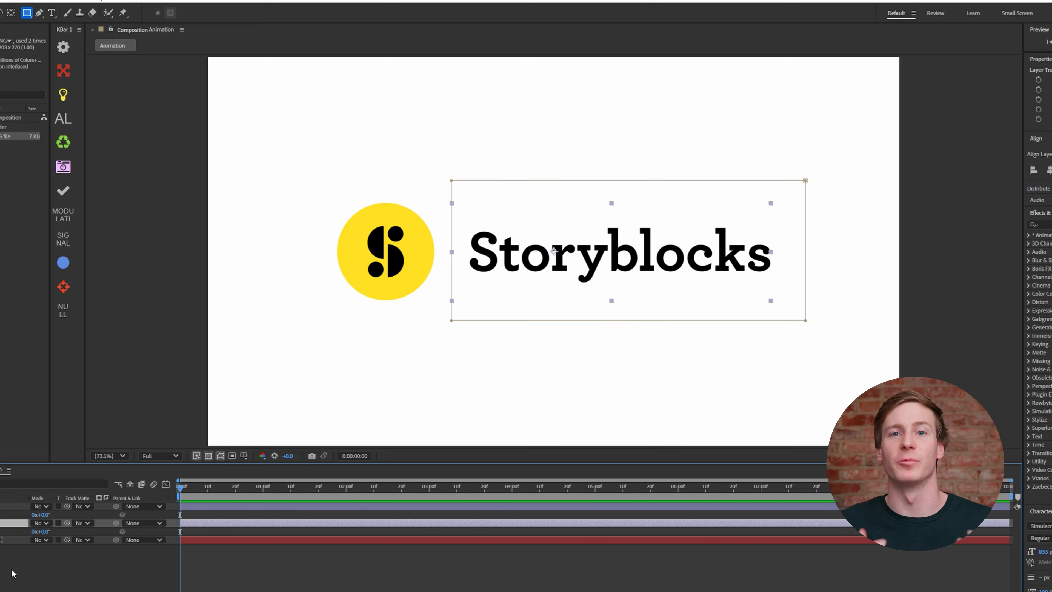
# Test the Icon layer's transform from its current anchor point and restore it, leaving the scale at 100%
pyautogui.hotkey('ctrl', 'Up')
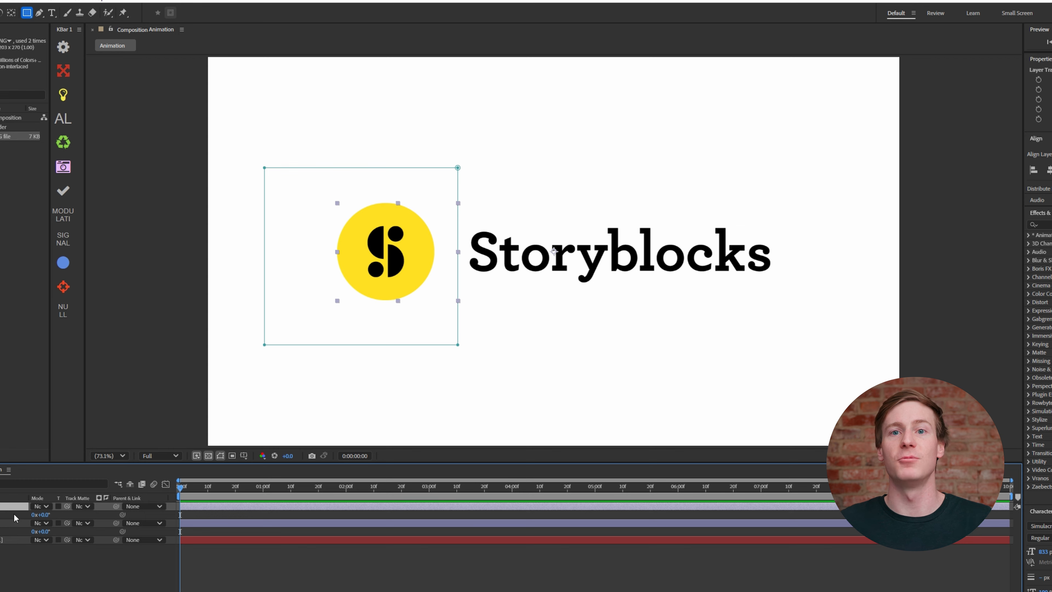
pyautogui.moveTo(38, 517); pyautogui.dragTo(74, 515)
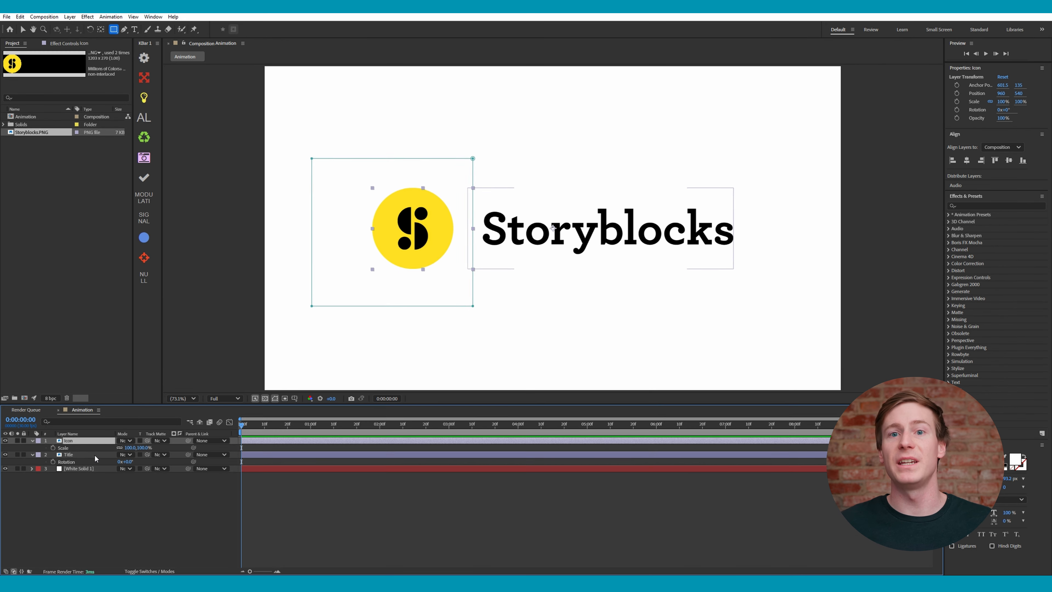
pyautogui.click(4, 522)
pyautogui.click(9, 574)
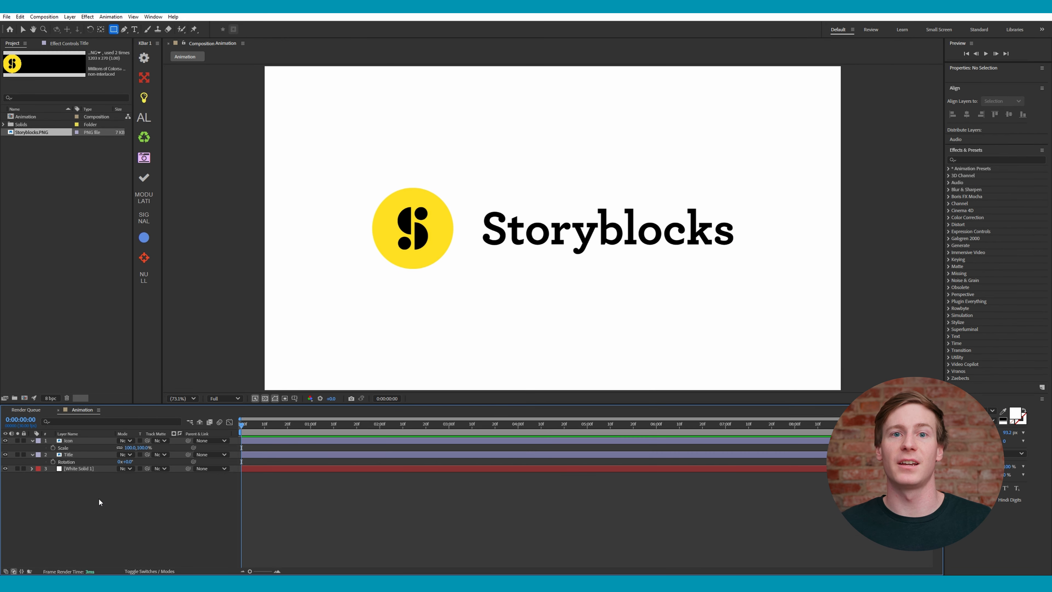
# Center the anchor points of the Title and Icon layers within their own layer content
pyautogui.click(78, 455)
pyautogui.keyDown('shift'); pyautogui.click(79, 440); pyautogui.keyUp('shift')
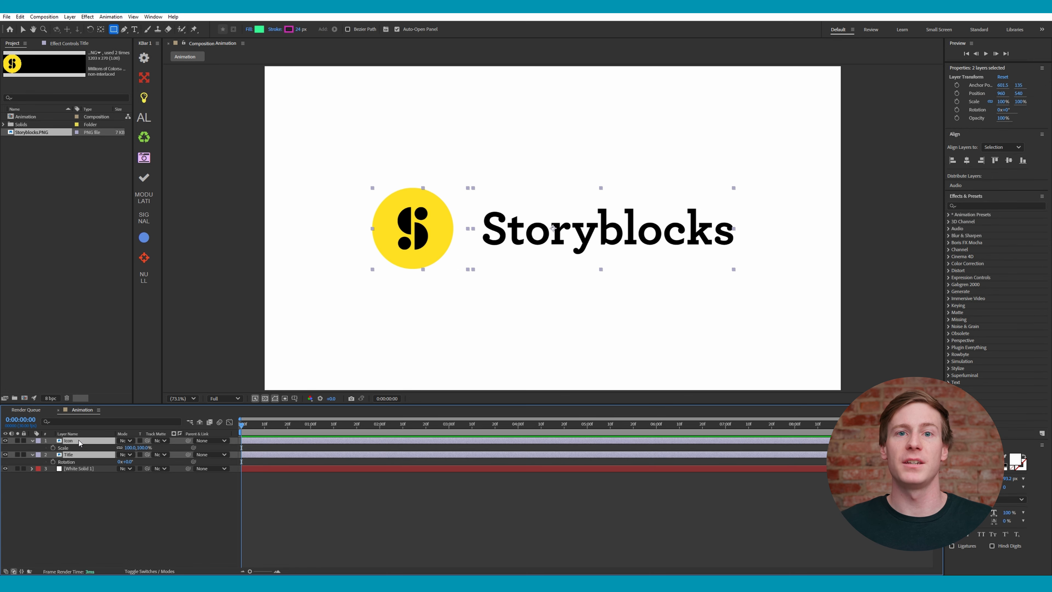
pyautogui.click(70, 17)
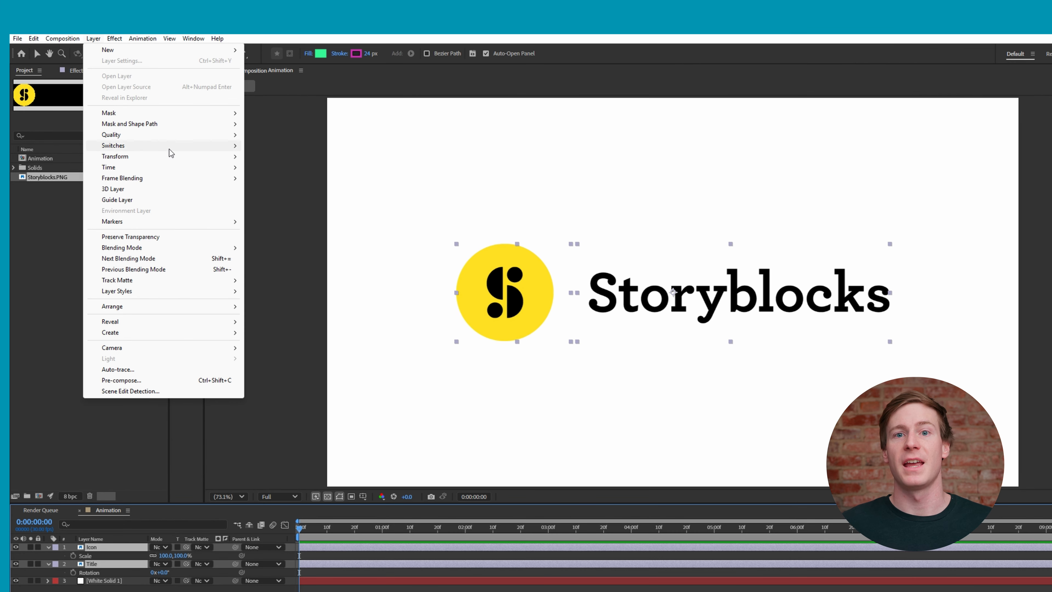
pyautogui.moveTo(172, 161)
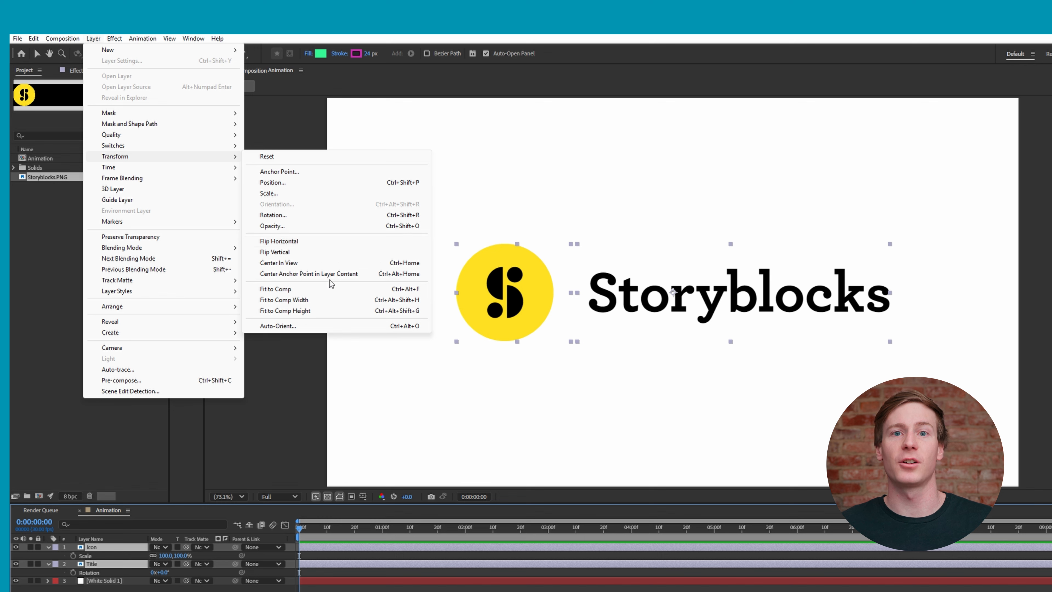
pyautogui.click(333, 274)
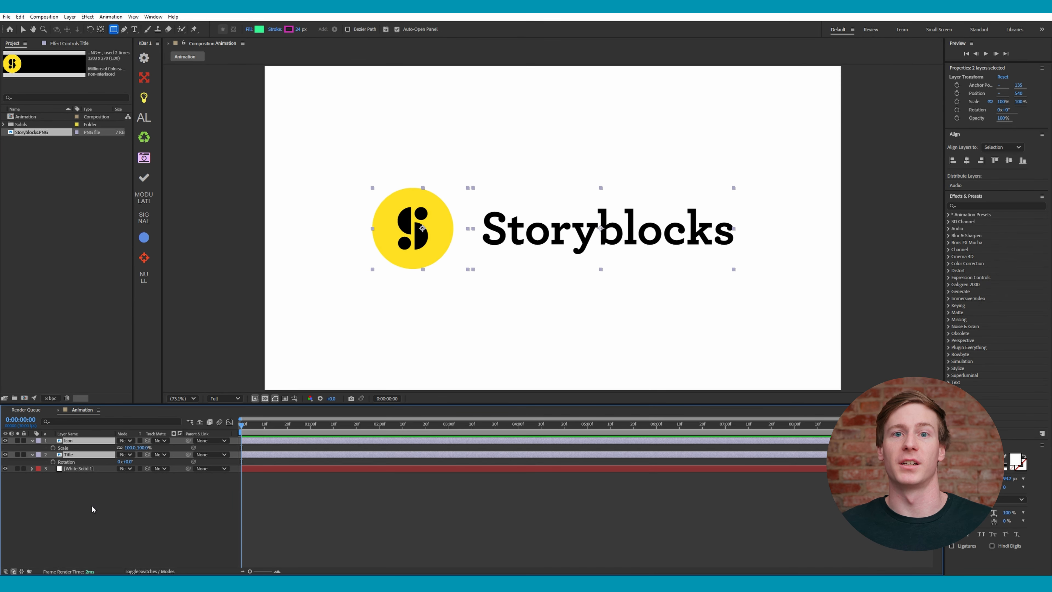
pyautogui.click(91, 505)
# Test-rotate the Title layer about its centered anchor point and undo the rotation
pyautogui.click(95, 456)
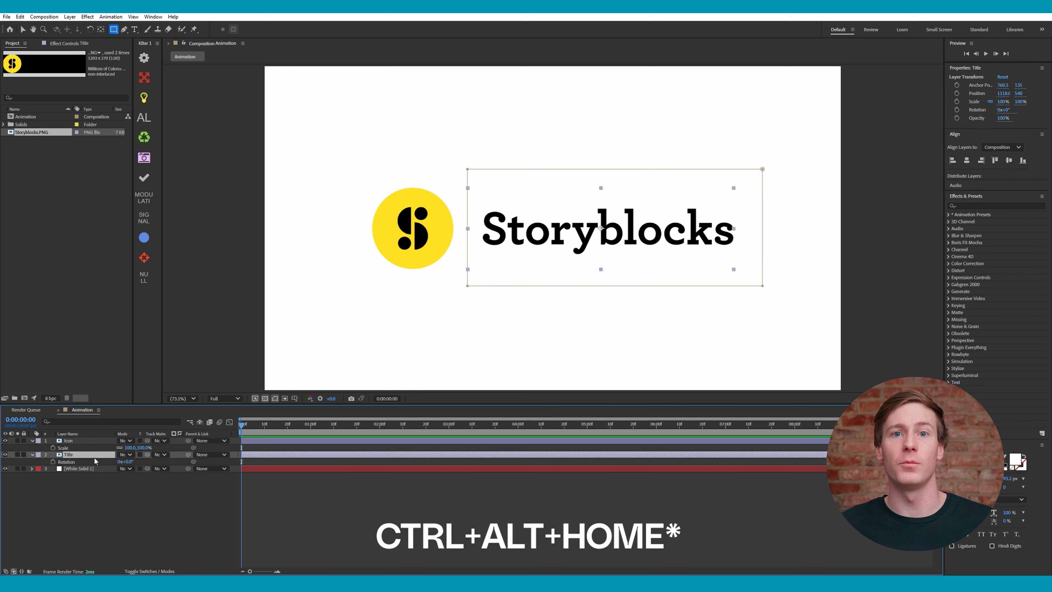
pyautogui.moveTo(125, 461)
pyautogui.mouseDown()
pyautogui.moveTo(142, 461)
pyautogui.moveTo(104, 452)
pyautogui.moveTo(145, 456)
pyautogui.moveTo(115, 444)
pyautogui.mouseUp()
pyautogui.hotkey('ctrl', 'z')
pyautogui.click(118, 500)
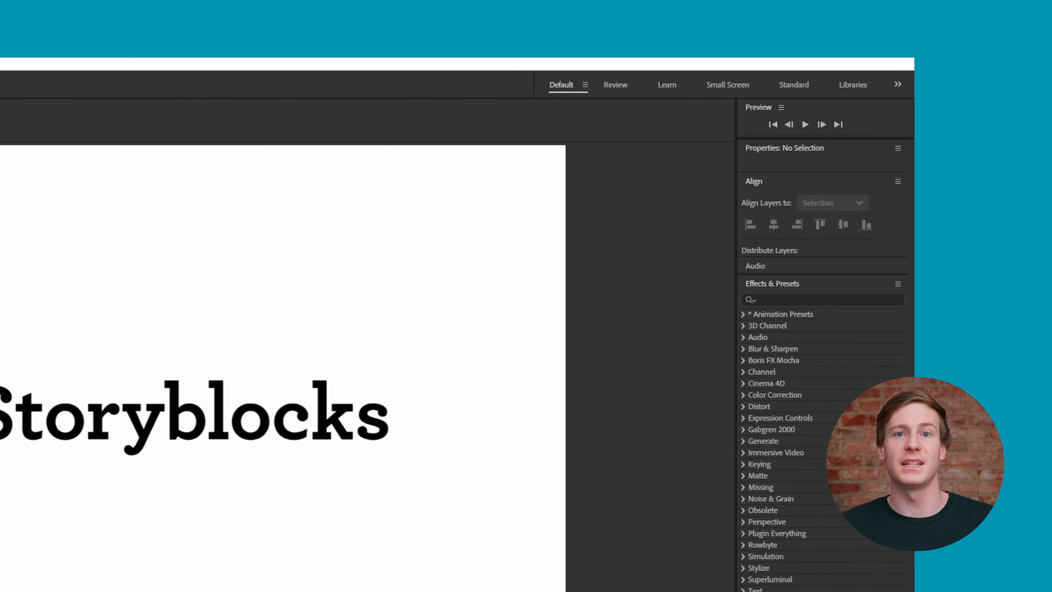
# Align the Icon layer horizontally to the center of the composition
pyautogui.click(84, 441)
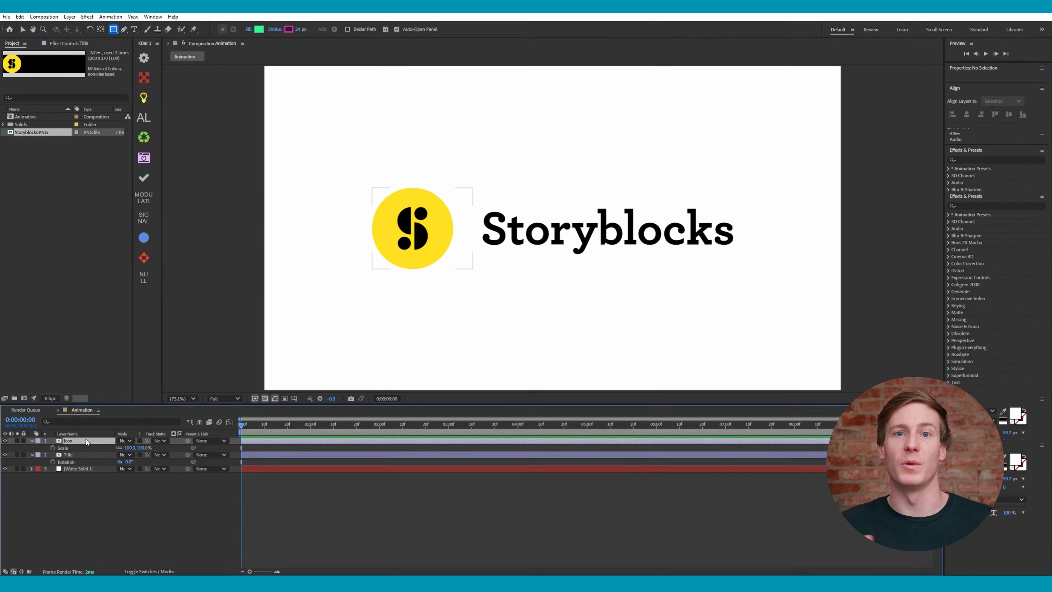
pyautogui.click(153, 18)
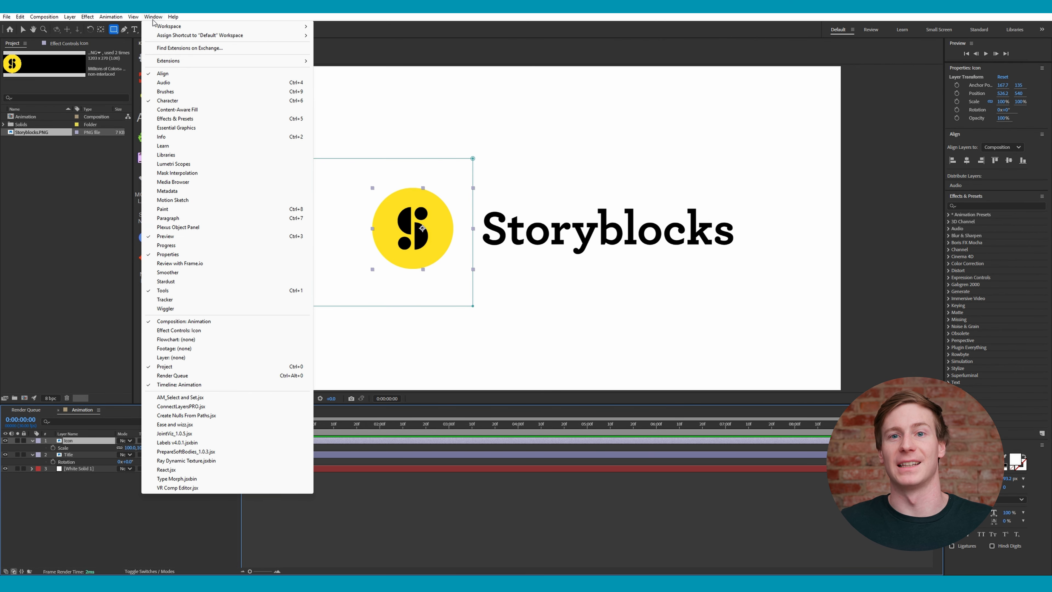
pyautogui.click(162, 73)
pyautogui.click(966, 161)
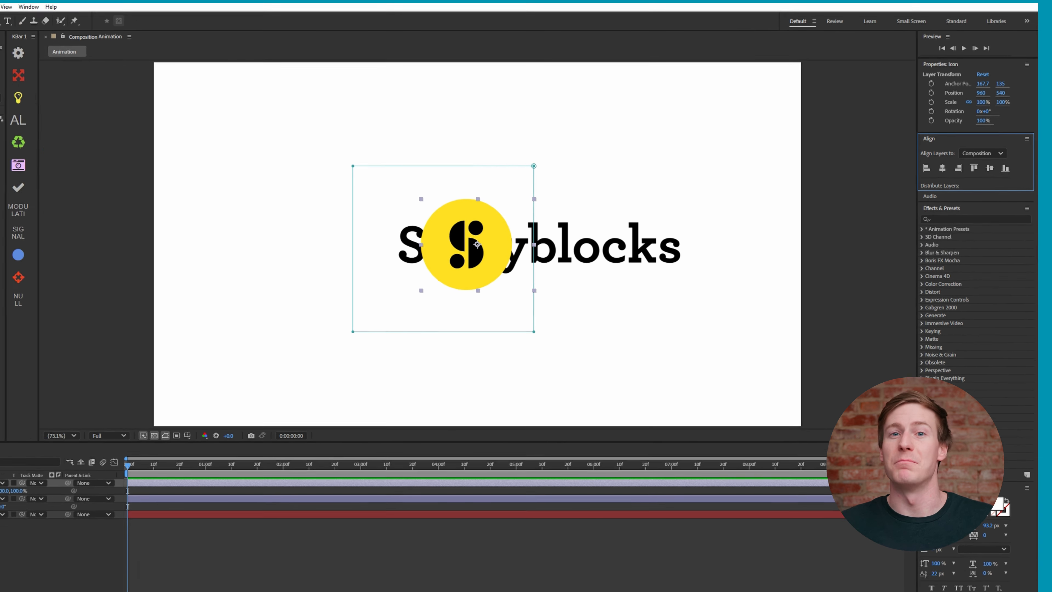
pyautogui.click(80, 512)
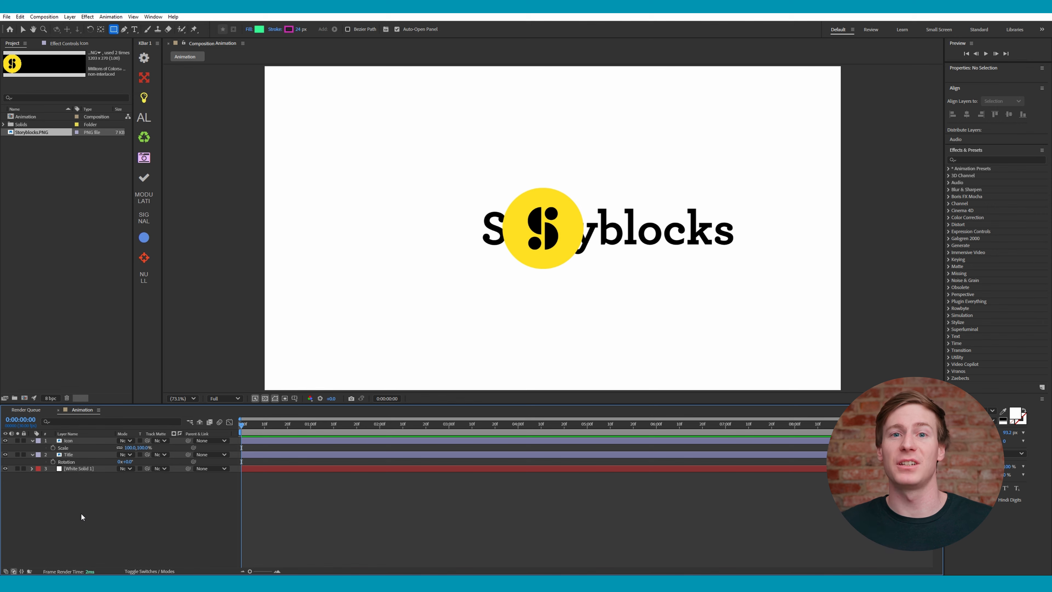
# Hide the Title layer and reveal the Icon layer's Position, Scale and Rotation properties in the timeline
pyautogui.click(5, 454)
pyautogui.click(88, 442)
pyautogui.press('s')
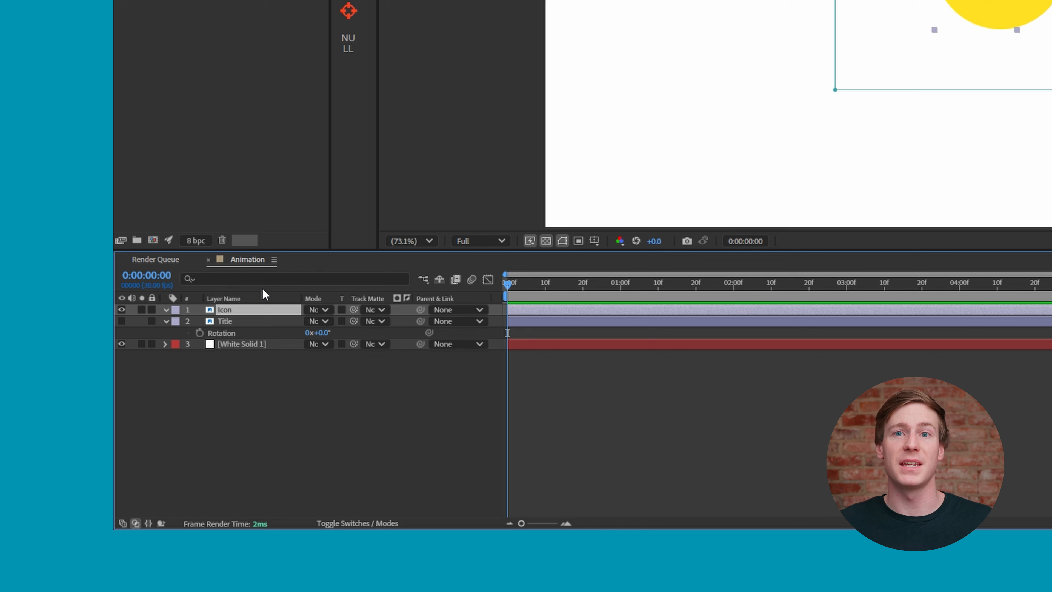
pyautogui.press('p')
pyautogui.hotkey('shift', 's')
pyautogui.hotkey('shift', 'r')
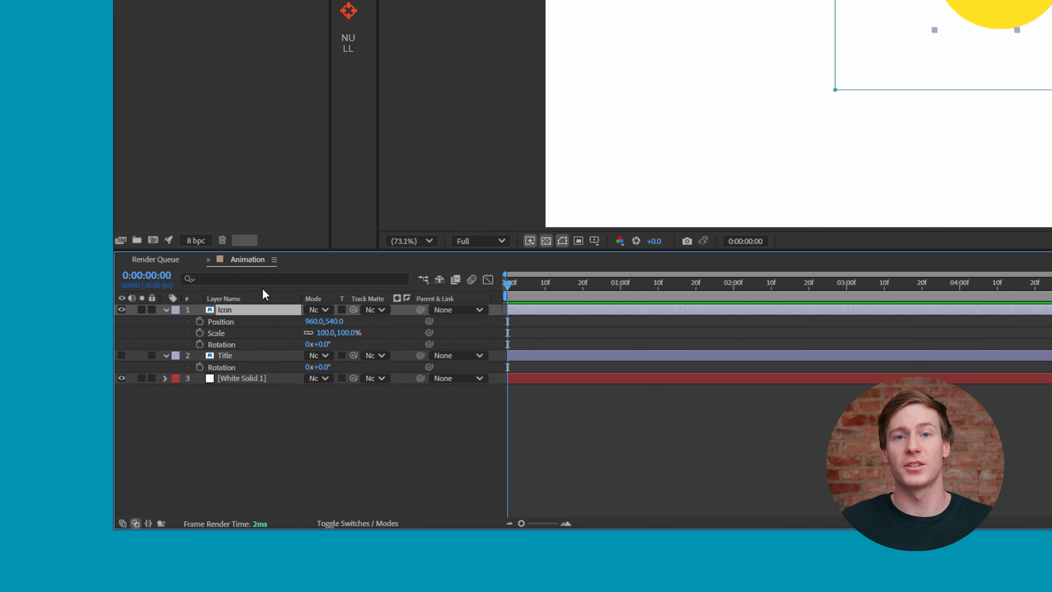
# Set starting Position, Scale and Rotation keyframes on the Icon layer at 0:00:00:00
pyautogui.click(200, 321)
pyautogui.click(200, 333)
pyautogui.click(199, 344)
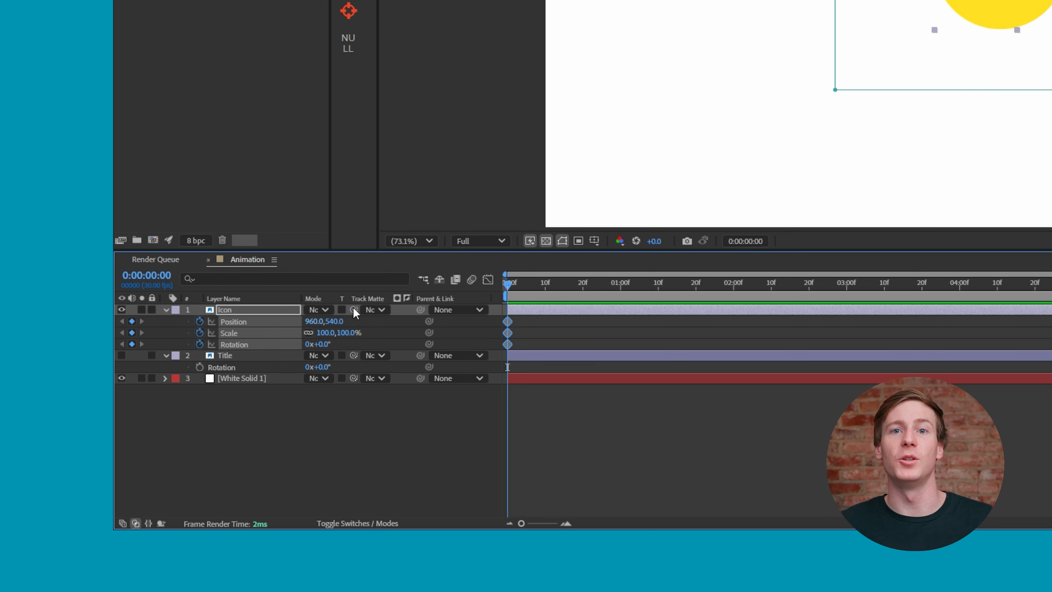
# Add Position, Scale and Rotation keyframes with unchanged values to the Icon layer at 0:00:01:19, and return to the timeline's start
pyautogui.moveTo(518, 284); pyautogui.dragTo(693, 287)
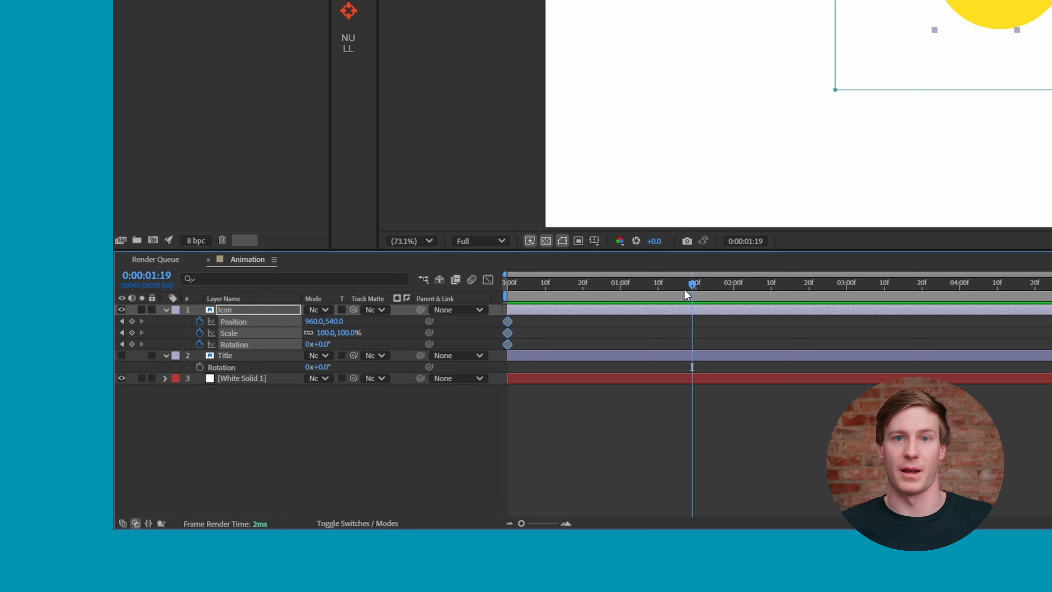
pyautogui.click(132, 321)
pyautogui.click(132, 333)
pyautogui.click(132, 344)
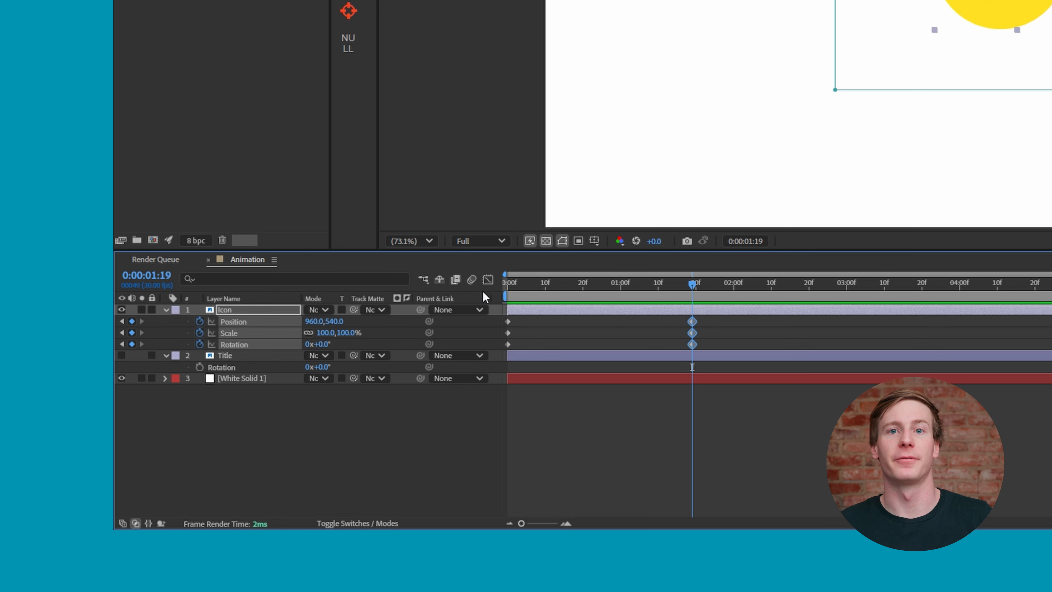
pyautogui.press('Home')
pyautogui.click(311, 438)
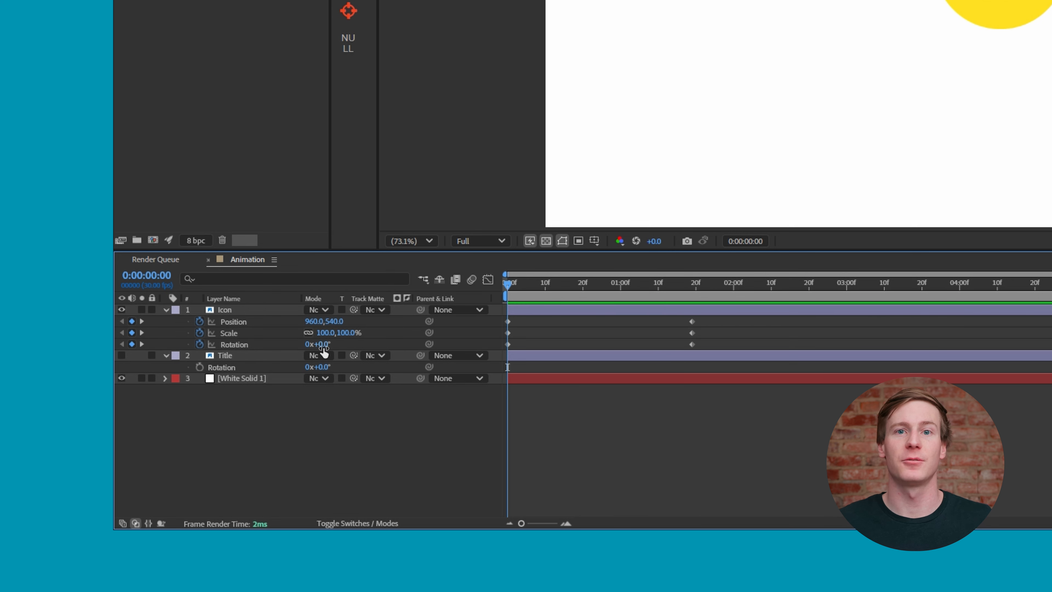
# Set the Icon layer's starting Scale keyframe at 0:00:00:00 to 0% and preview the growth
pyautogui.click(321, 333)
pyautogui.write('00')
pyautogui.press('Return')
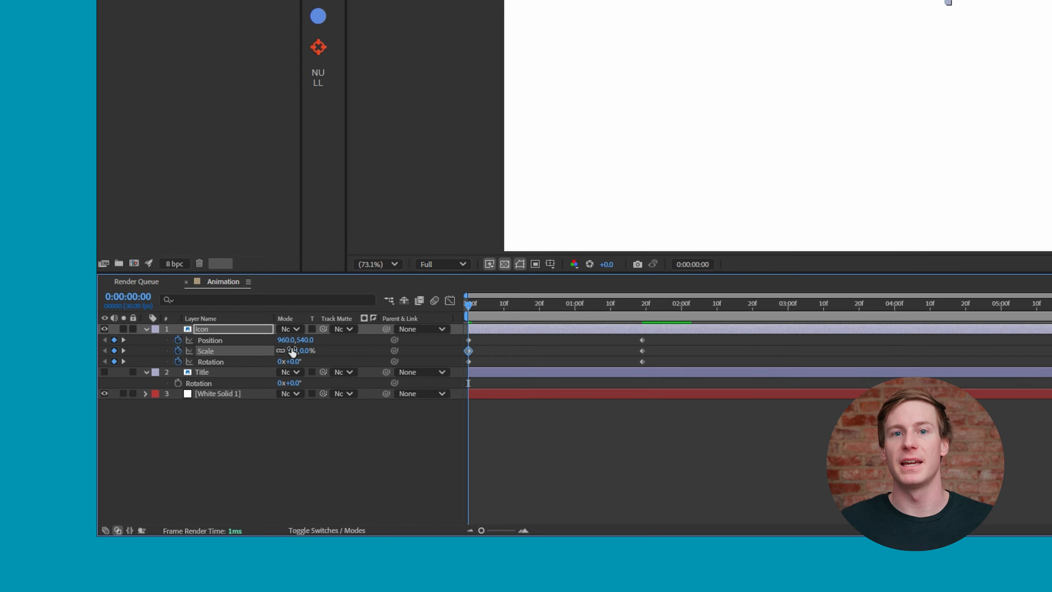
pyautogui.press('space')
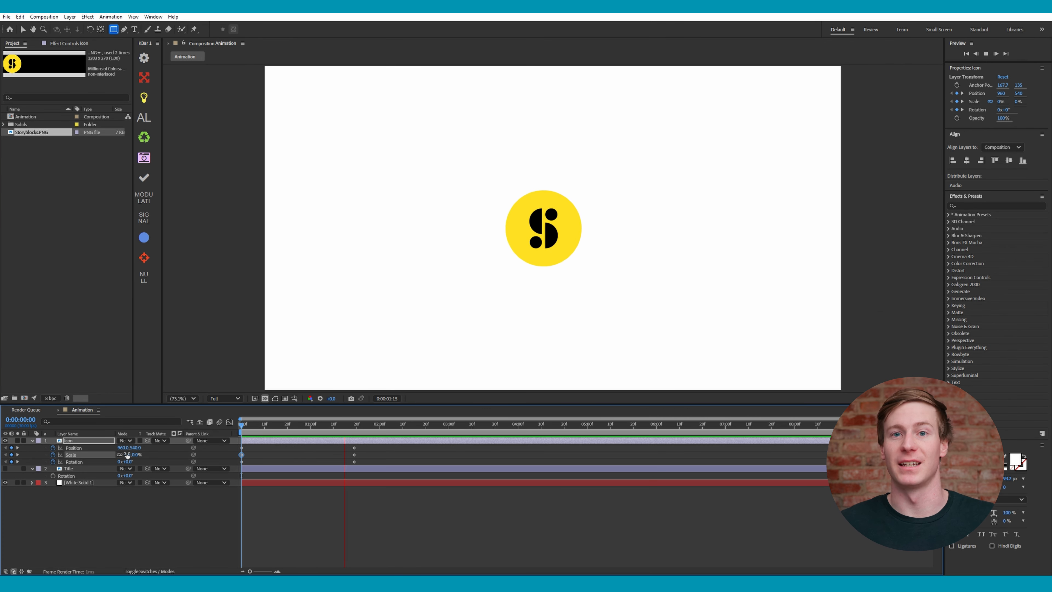
pyautogui.press('space')
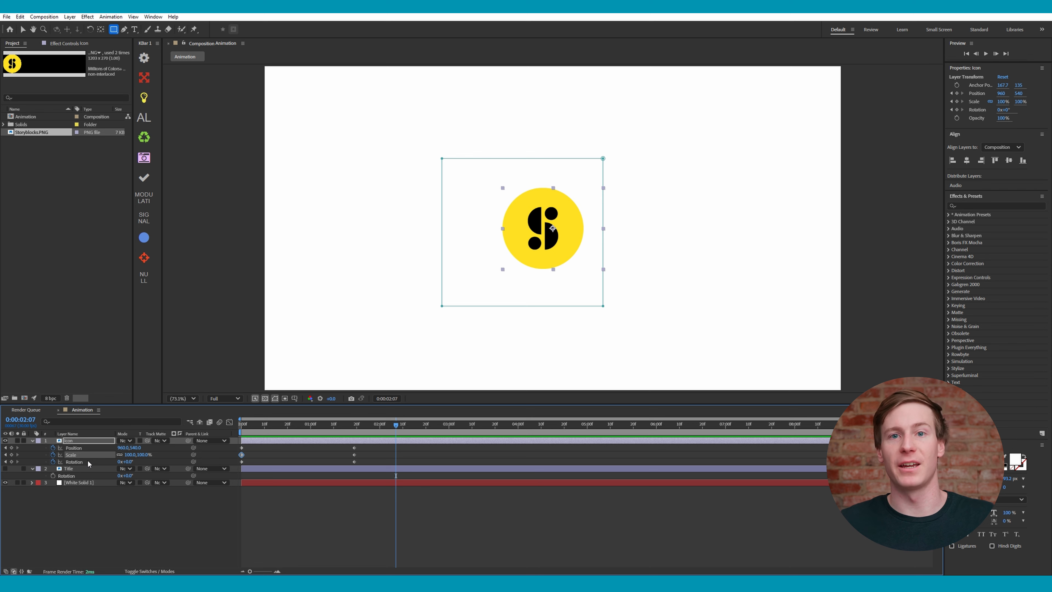
# Reshape the Icon's Scale speed curve in the Graph Editor for a long slow start and late speed peak, and preview it
pyautogui.moveTo(370, 452); pyautogui.dragTo(238, 457)
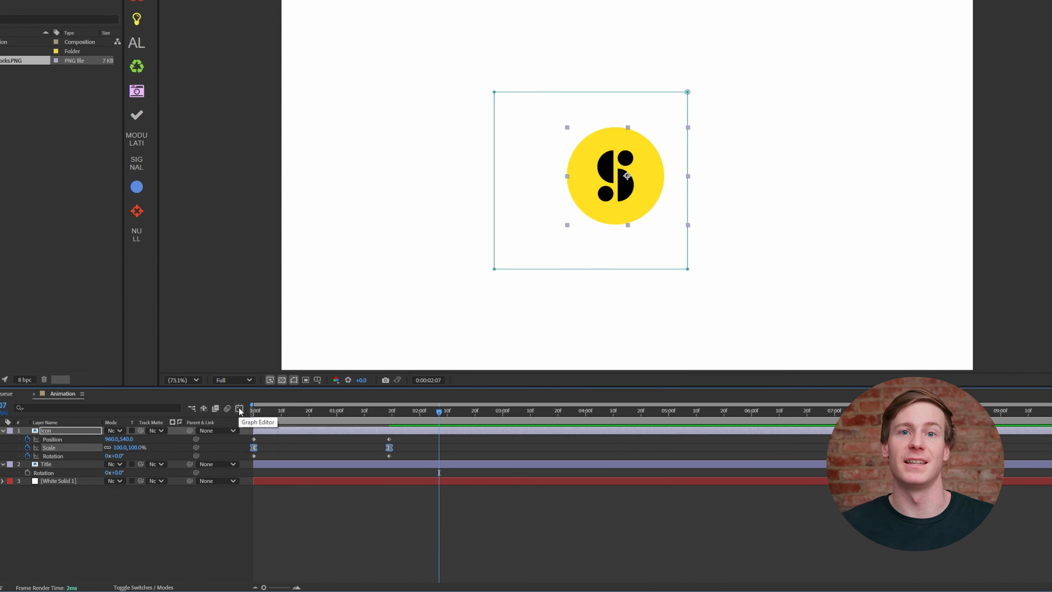
pyautogui.click(239, 410)
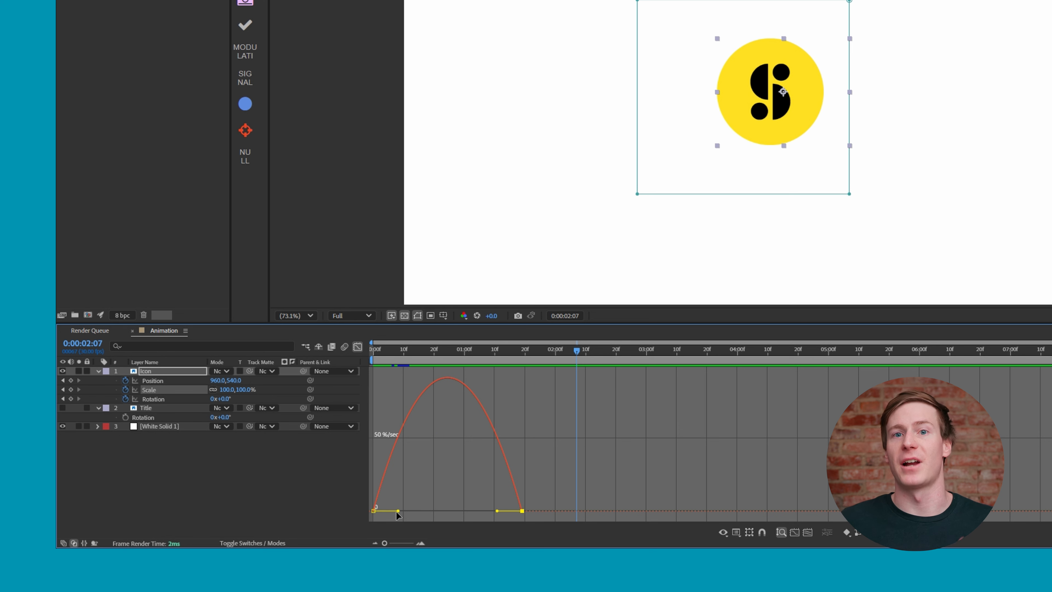
pyautogui.moveTo(397, 511); pyautogui.dragTo(461, 514)
pyautogui.press('Home')
pyautogui.press('space')
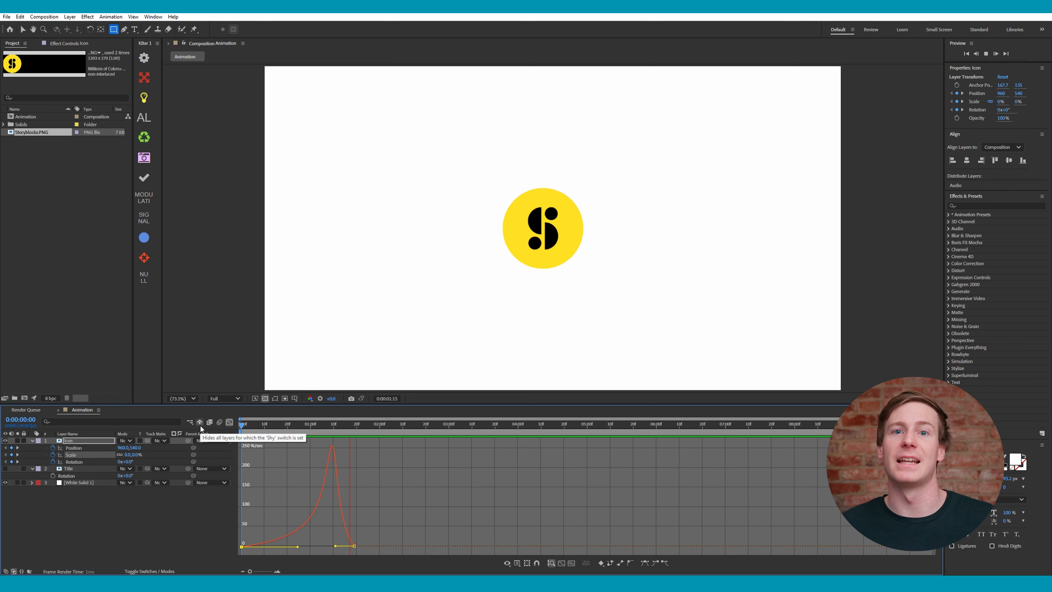
pyautogui.press('space')
pyautogui.press('Home')
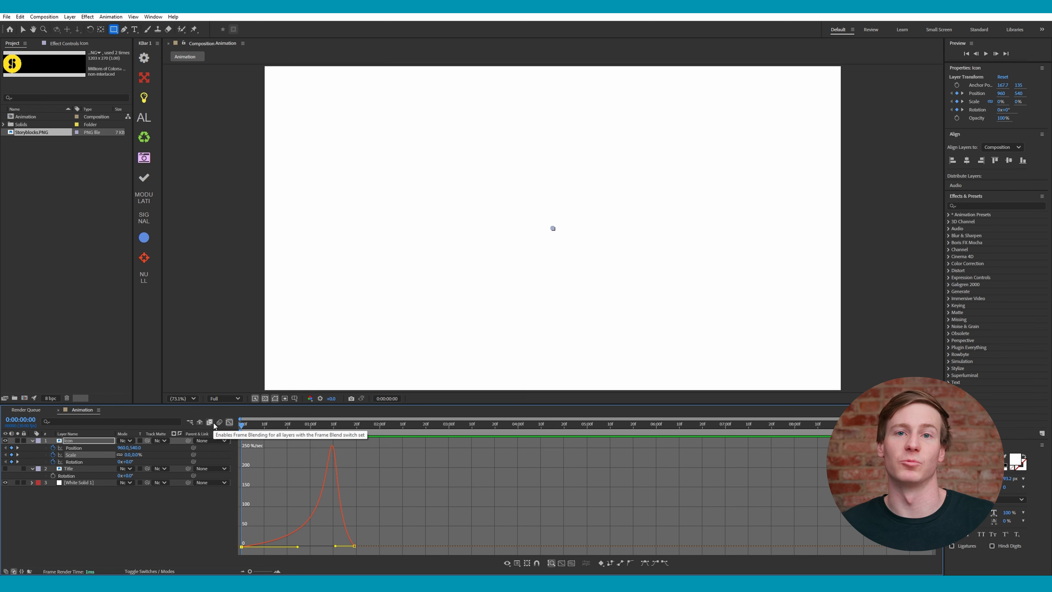
# Reshape the Icon's Scale curve in the value graph to overshoot to about 135% before settling, preview it and leave the Graph Editor
pyautogui.click(517, 563)
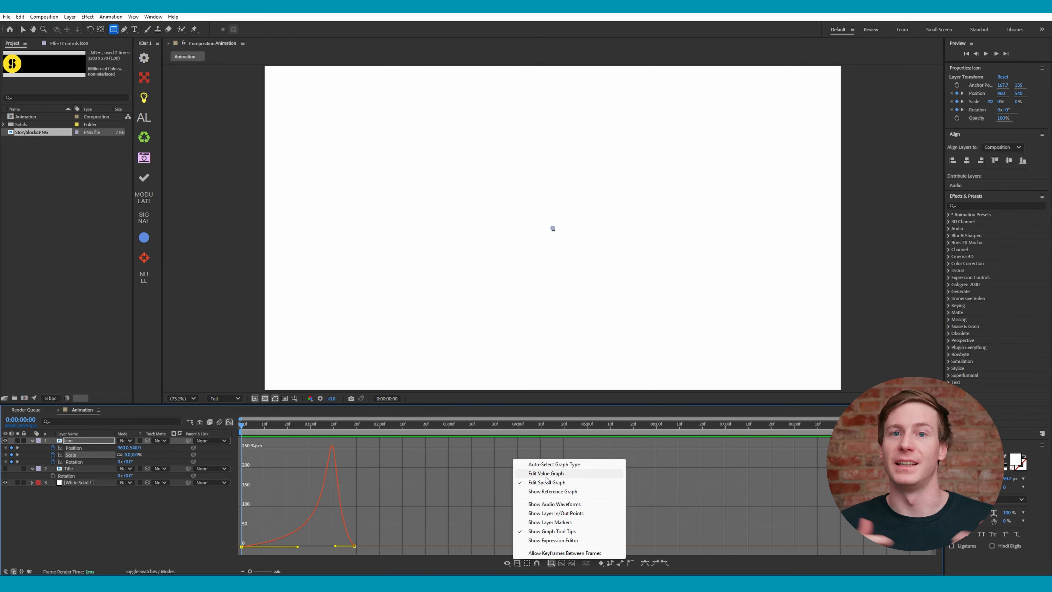
pyautogui.click(546, 474)
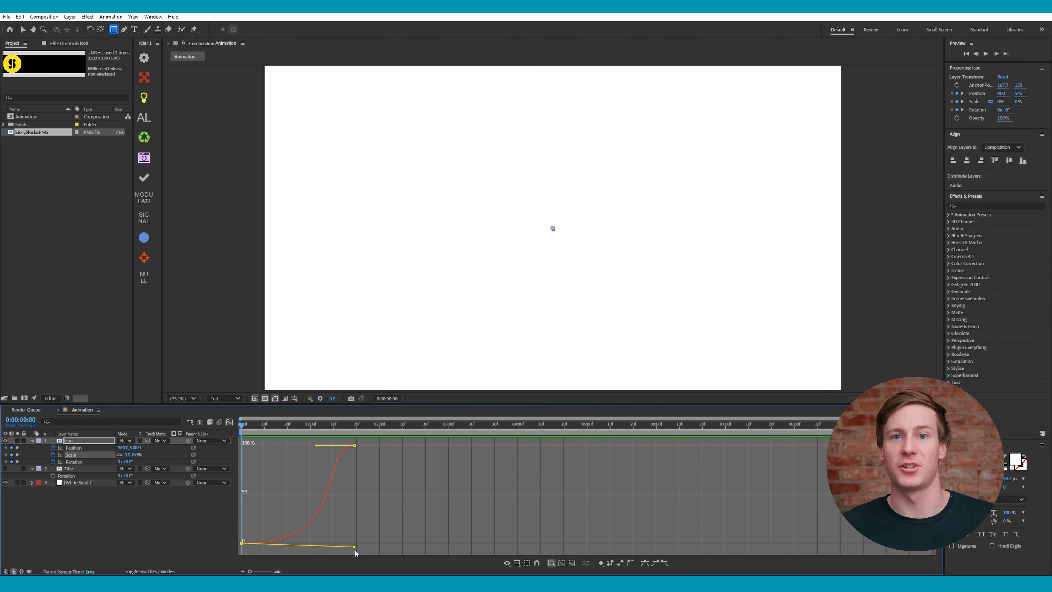
pyautogui.moveTo(355, 549); pyautogui.dragTo(319, 443)
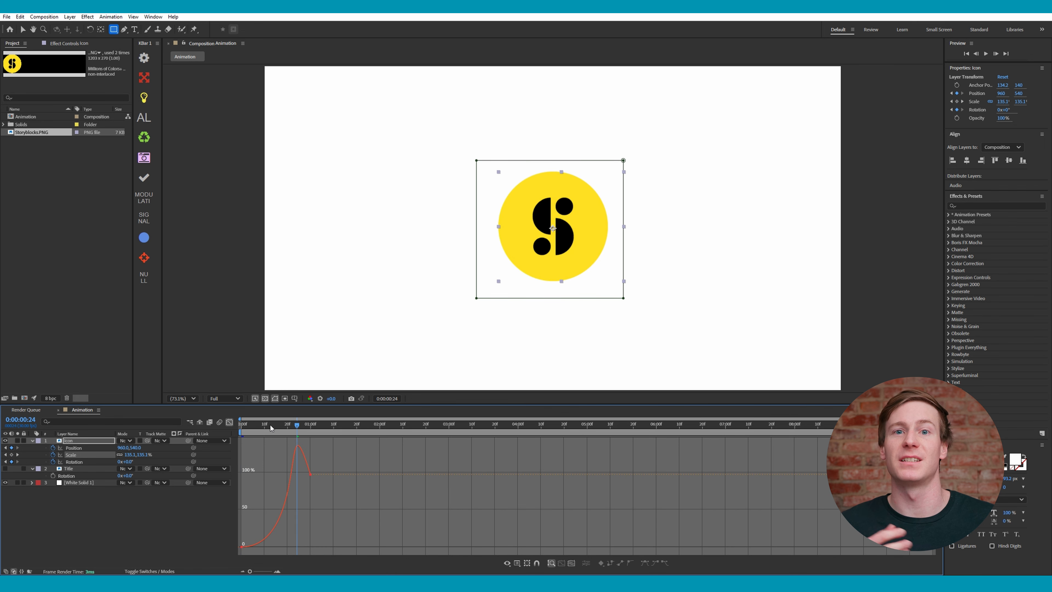
pyautogui.press('Home')
pyautogui.press('space')
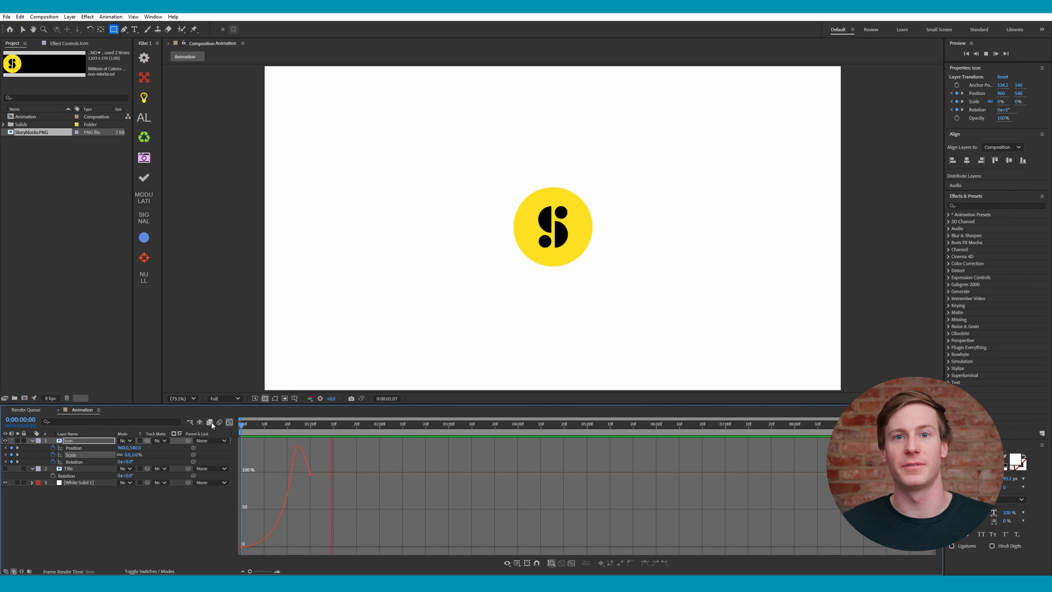
pyautogui.click(230, 423)
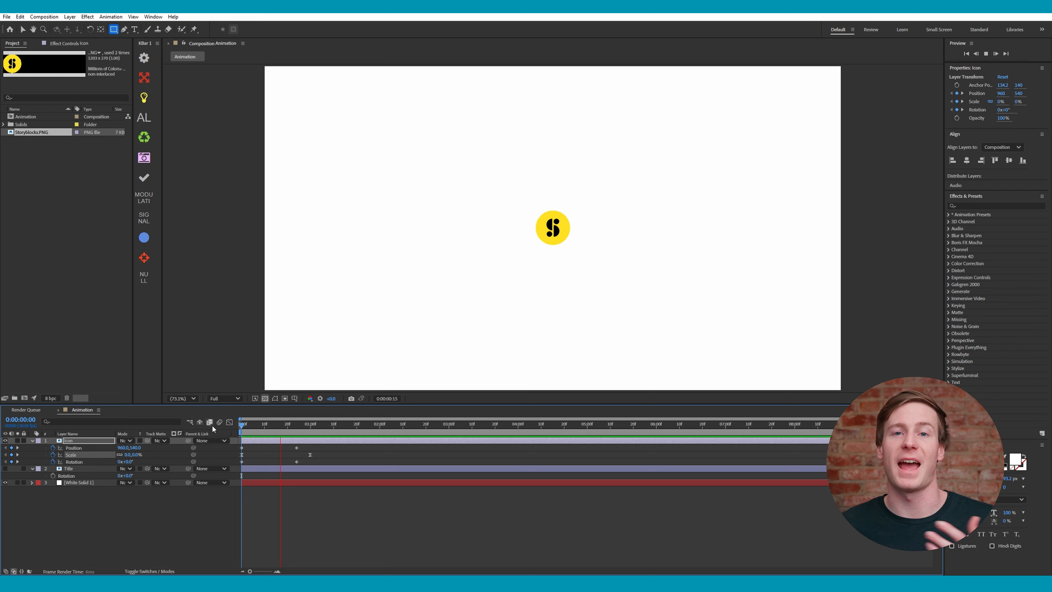
pyautogui.press('space')
pyautogui.press('space')
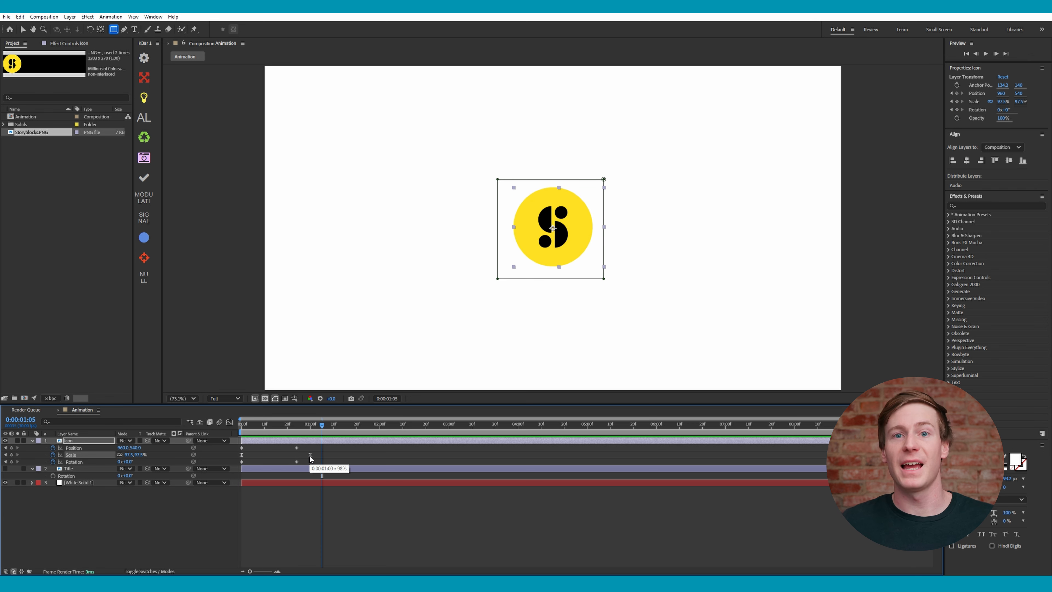
# Move the Icon's ending Scale keyframe to 0:00:00:24, in line with its Position and Rotation keyframes, and return to the timeline's start
pyautogui.moveTo(311, 455); pyautogui.dragTo(296, 455)
pyautogui.moveTo(298, 426); pyautogui.dragTo(241, 424)
pyautogui.click(242, 454)
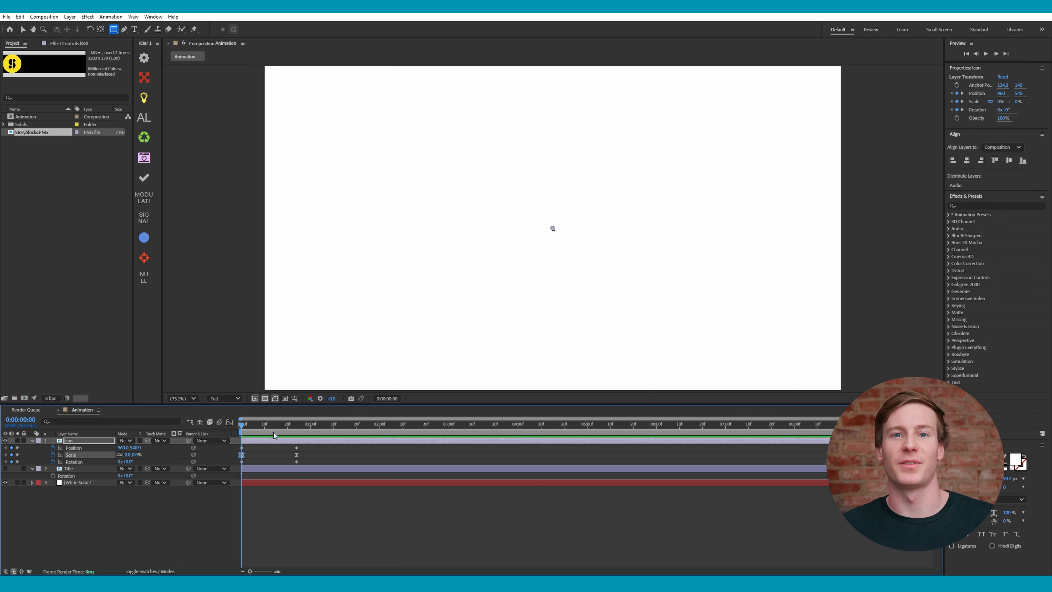
# Try one full revolution on the Icon's Rotation keyframe at 0:00:00:24, preview the spin, and reset the value to 0°
pyautogui.press('k')
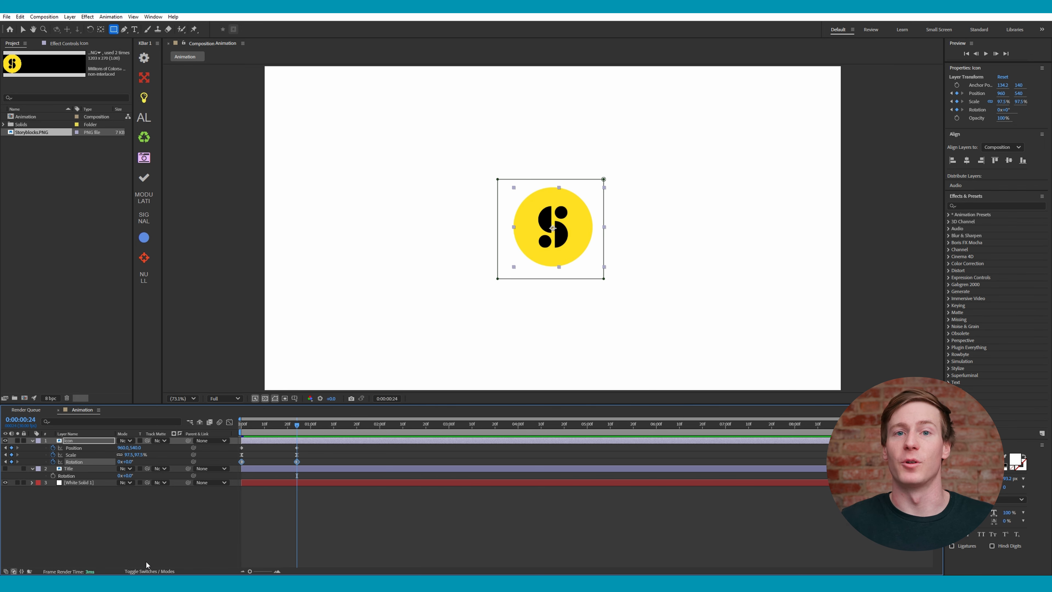
pyautogui.click(146, 561)
pyautogui.click(166, 462)
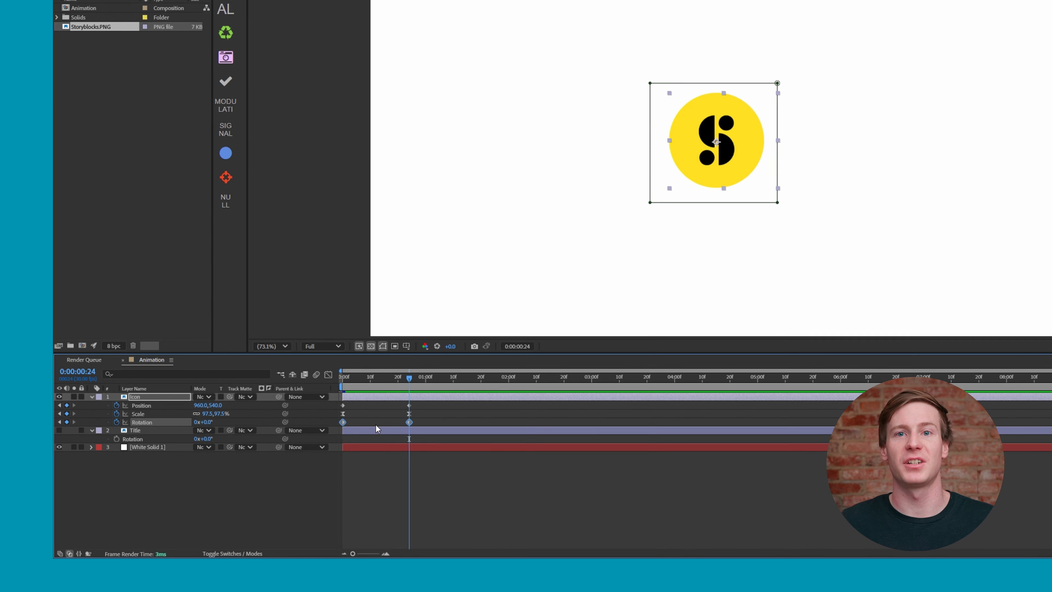
pyautogui.click(376, 424)
pyautogui.click(409, 422)
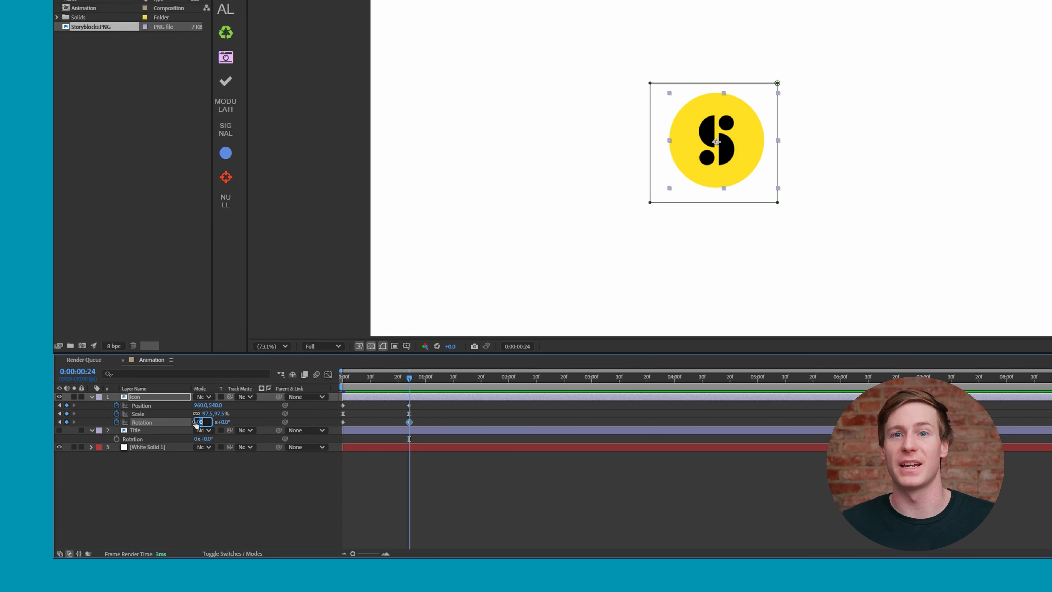
pyautogui.press('Return')
pyautogui.press('space')
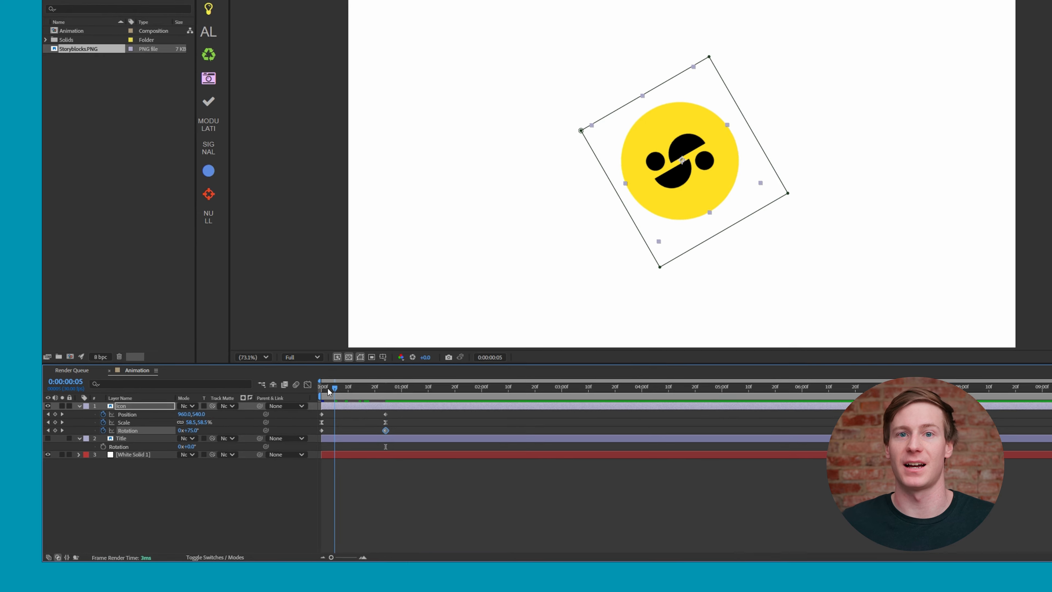
pyautogui.press('space')
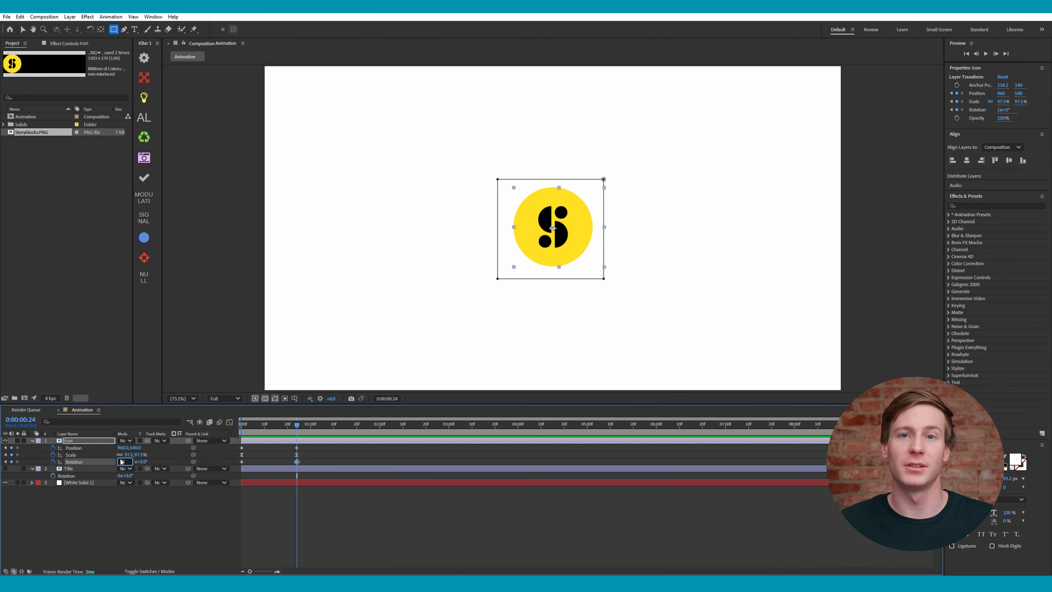
pyautogui.press('Return')
# Set the Icon's starting Rotation keyframe at 0:00:00:00 to -90° and preview the animation
pyautogui.press('Home')
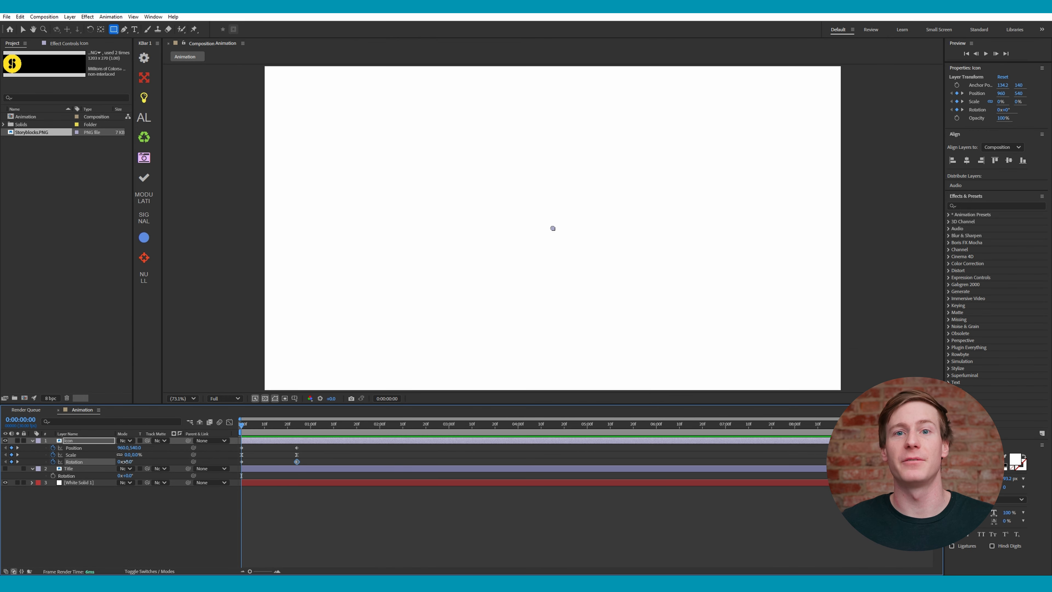
pyautogui.write('-90')
pyautogui.press('Return')
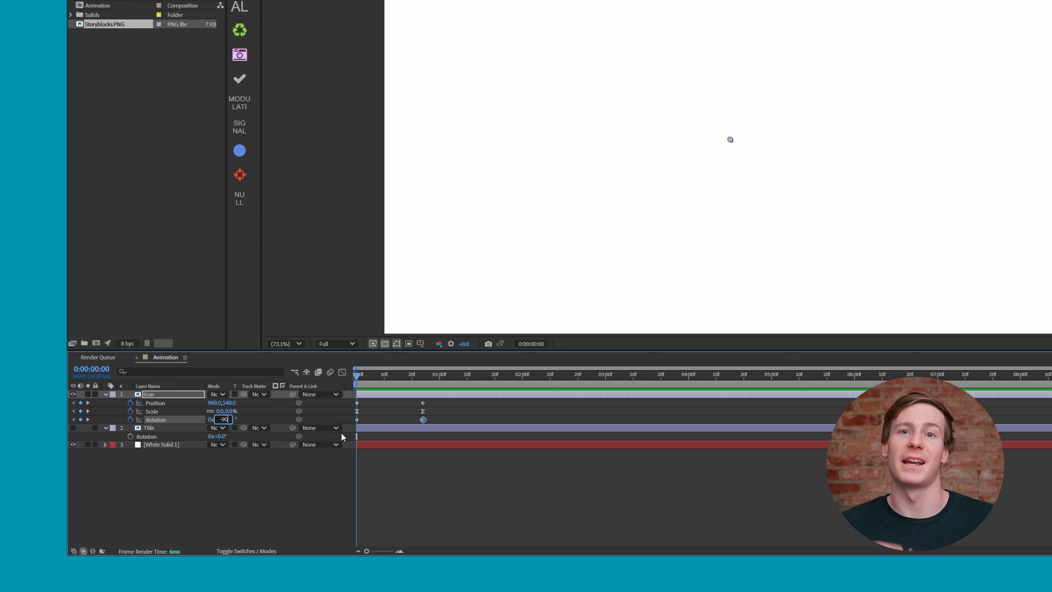
pyautogui.press('space')
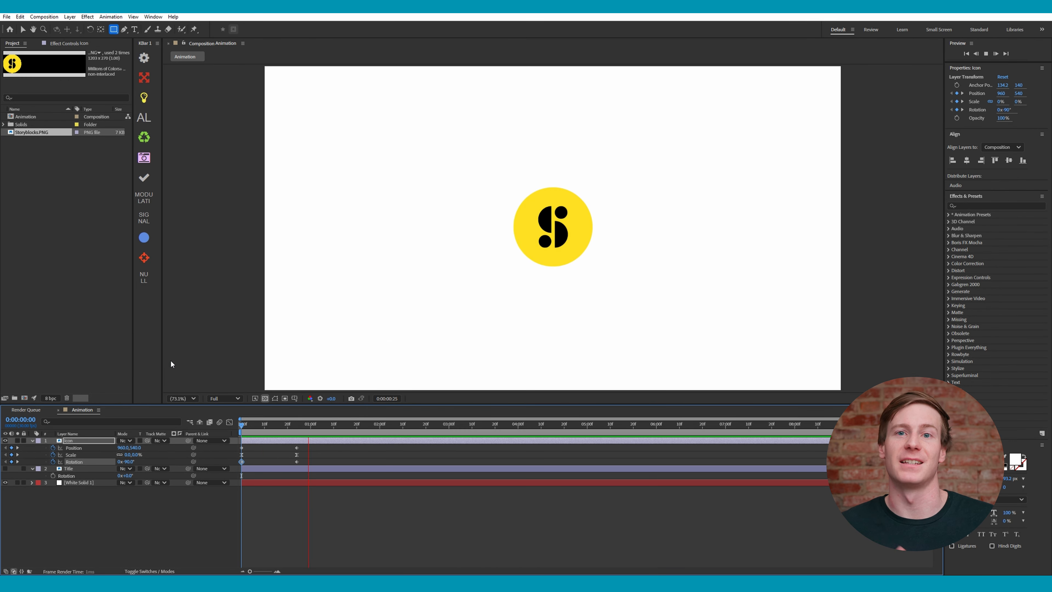
pyautogui.press('space')
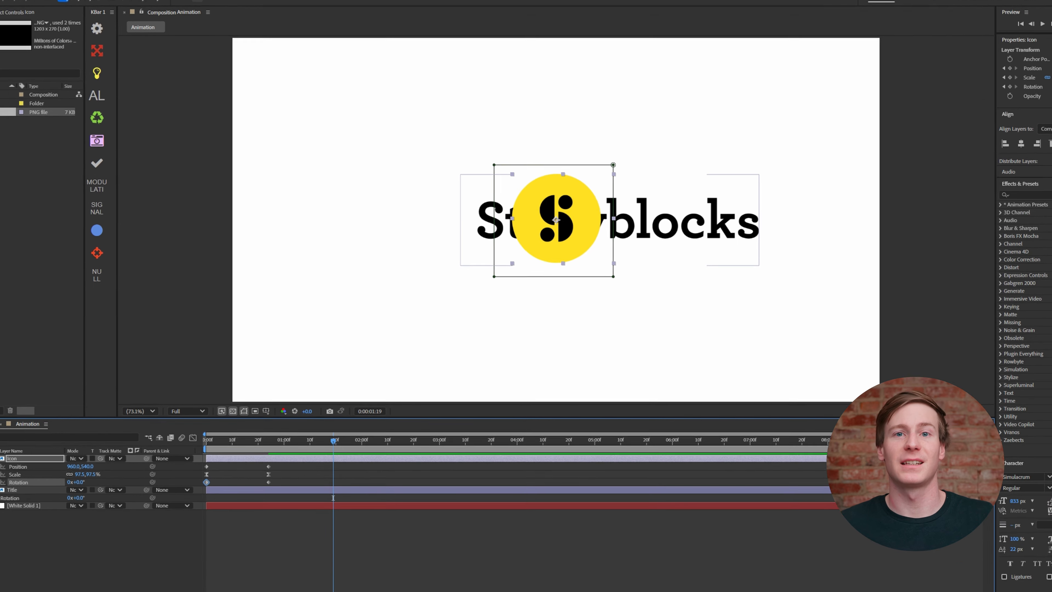
# Place Icon Position keyframes at 0:00:00:24 and 0:00:00:29, and show the Title layer with a starting Position keyframe at 0:00:00:24
pyautogui.moveTo(256, 450)
pyautogui.mouseDown()
pyautogui.moveTo(248, 452)
pyautogui.moveTo(297, 455)
pyautogui.moveTo(250, 455)
pyautogui.mouseUp()
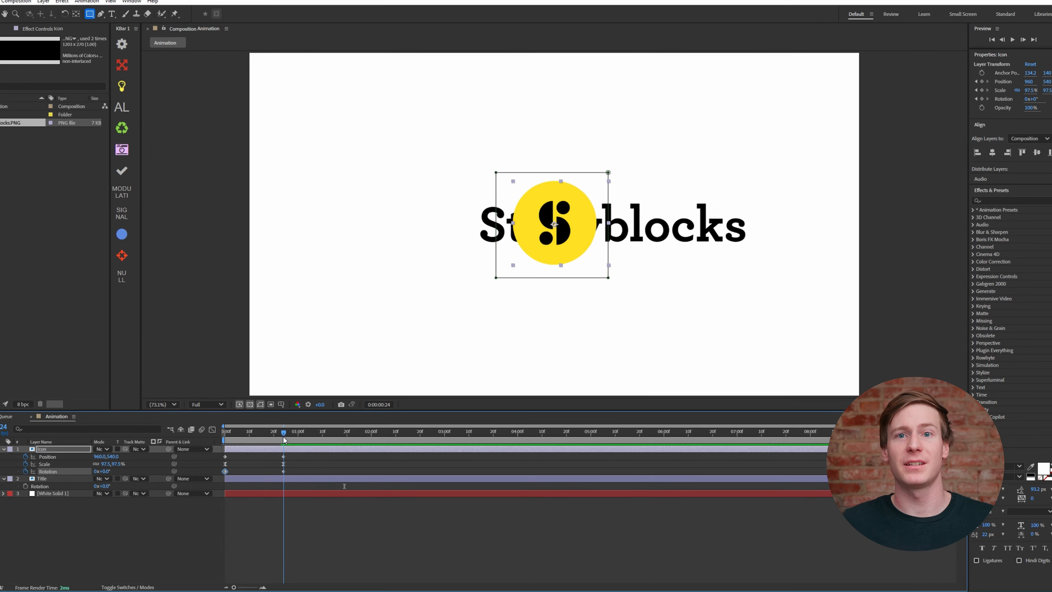
pyautogui.moveTo(297, 429); pyautogui.dragTo(315, 428)
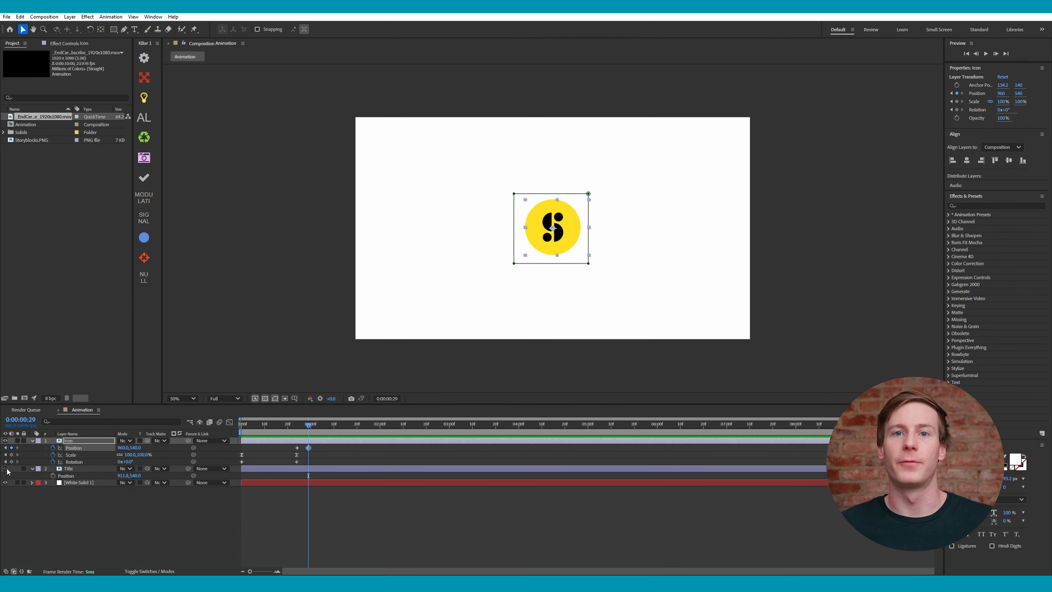
pyautogui.click(6, 469)
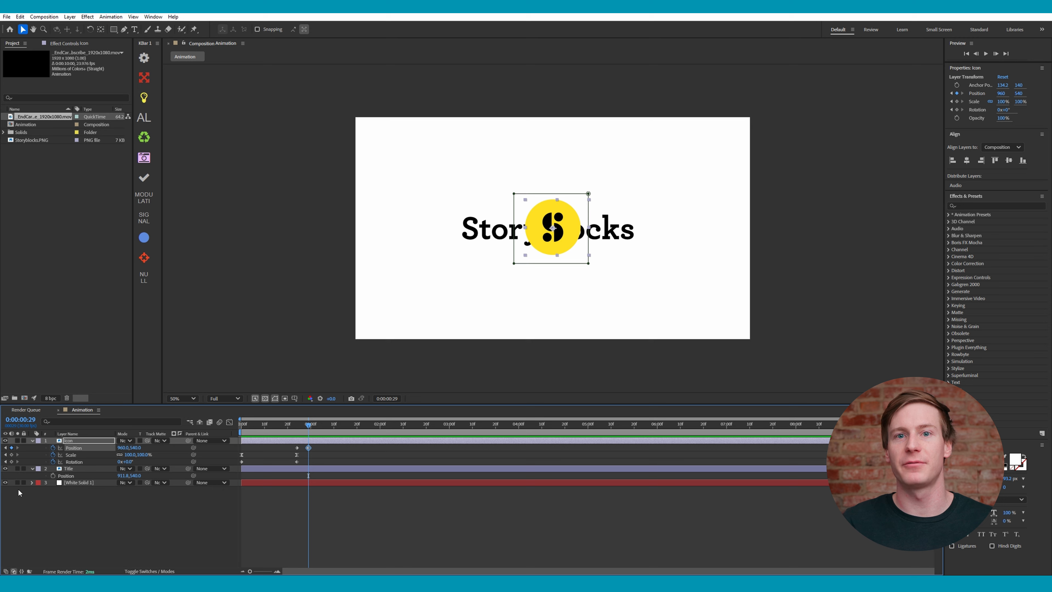
pyautogui.click(53, 475)
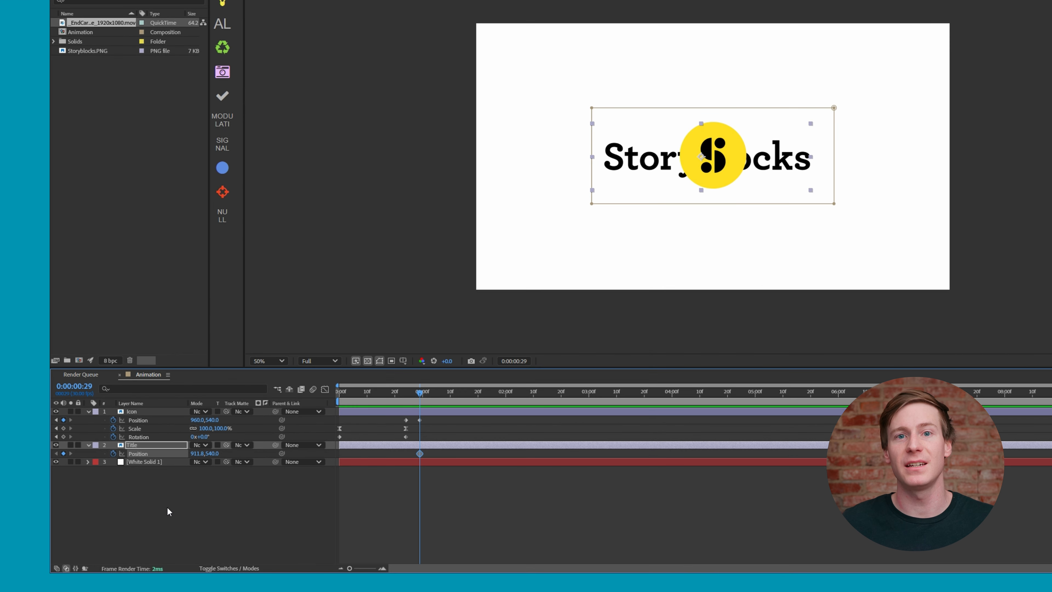
pyautogui.moveTo(419, 453); pyautogui.dragTo(404, 454)
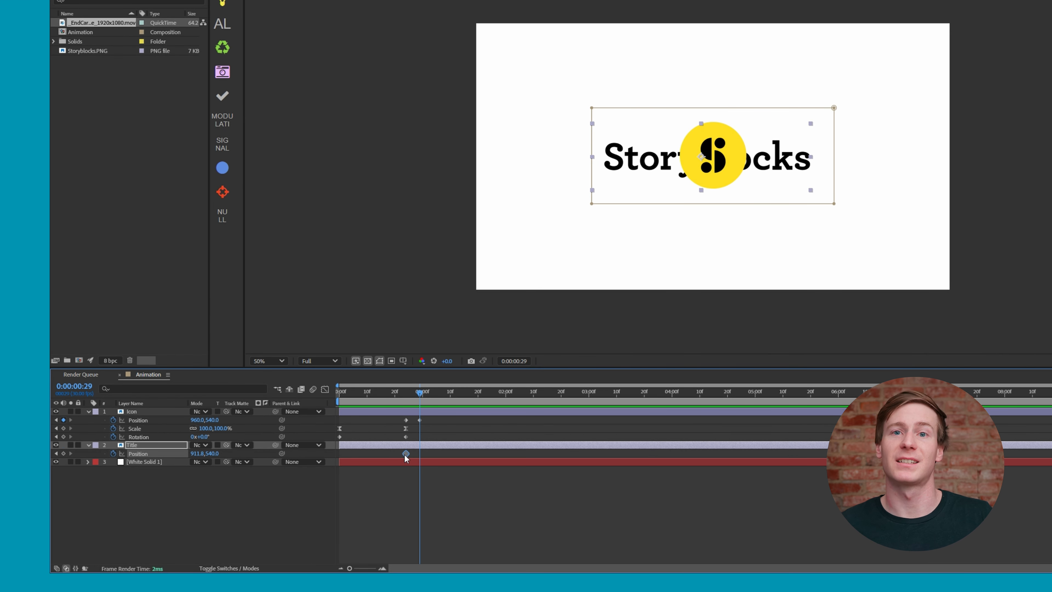
# Slide the Title to 1116.8, 540 and the Icon to 492, 540, side by side, in ending Position keyframes at 0:00:01:04
pyautogui.moveTo(636, 170); pyautogui.dragTo(744, 169)
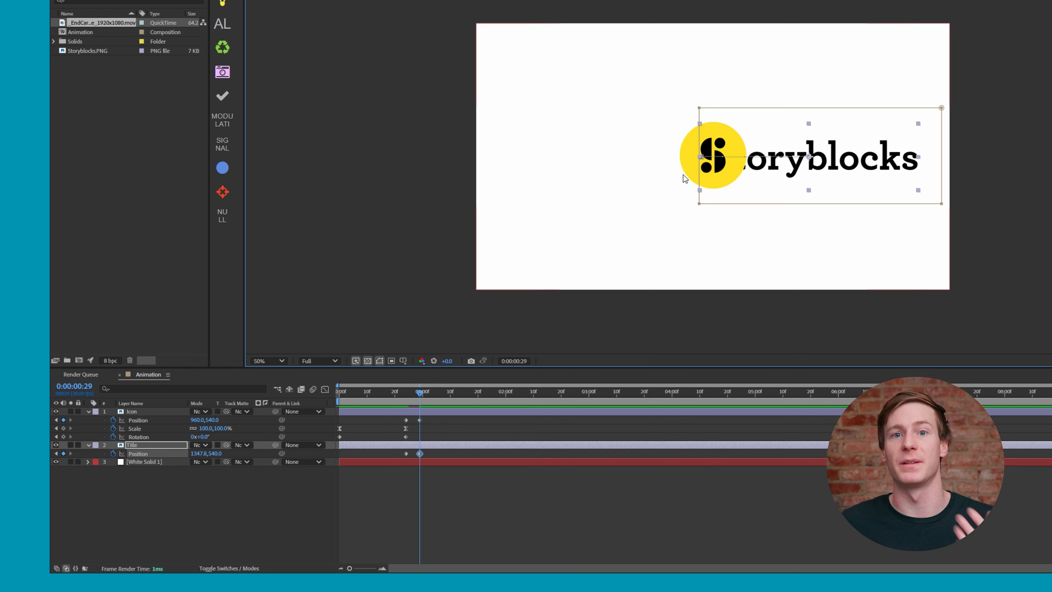
pyautogui.click(149, 413)
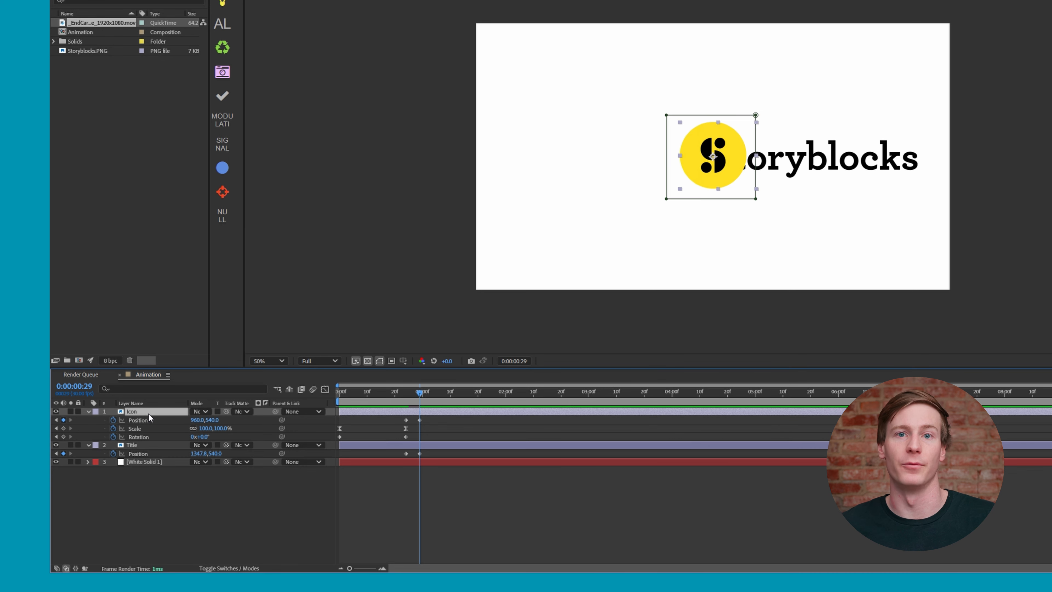
pyautogui.moveTo(421, 397); pyautogui.dragTo(432, 397)
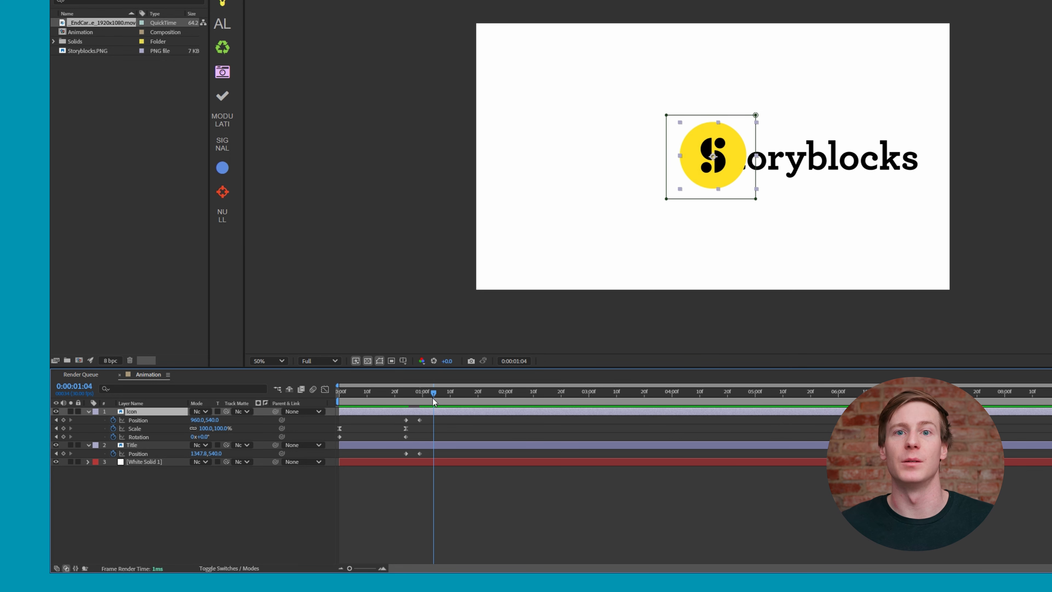
pyautogui.moveTo(724, 167); pyautogui.dragTo(635, 180)
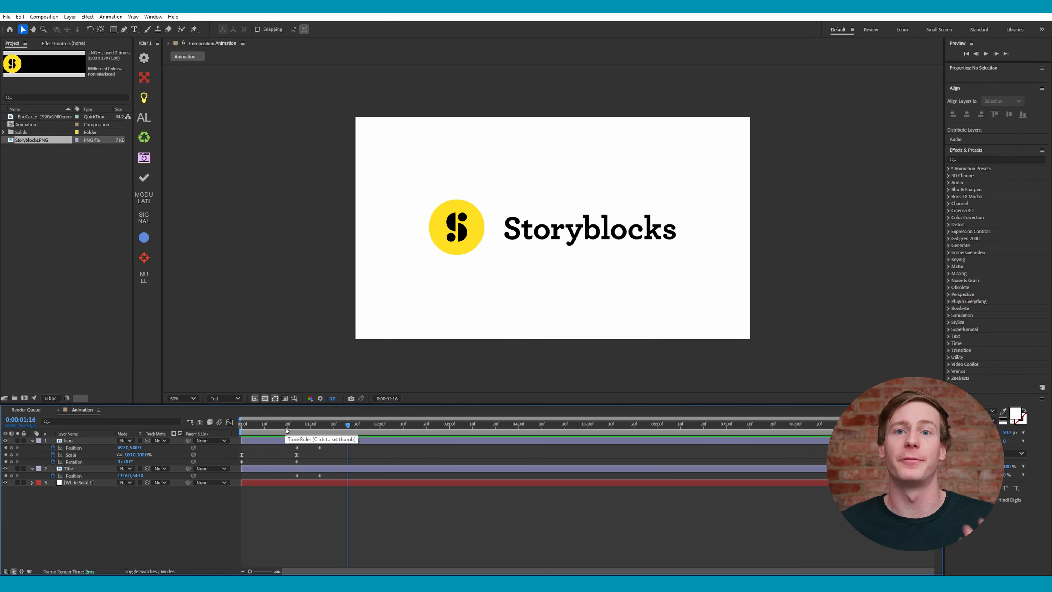
# Preview the icon and title sliding apart from the start of the animation
pyautogui.moveTo(285, 428); pyautogui.dragTo(254, 425)
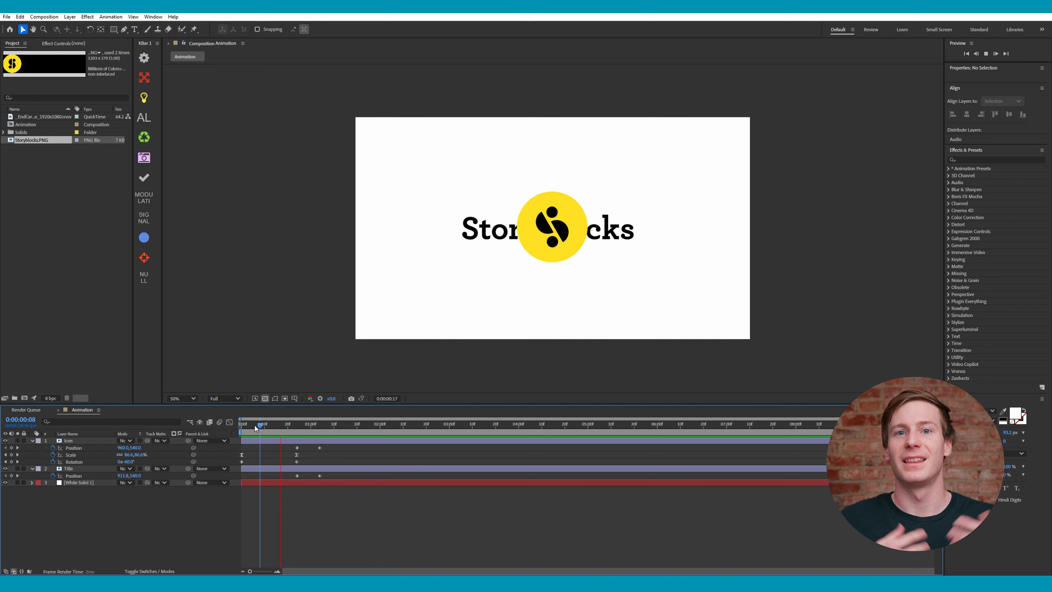
pyautogui.press('space')
pyautogui.moveTo(293, 427); pyautogui.dragTo(254, 426)
pyautogui.press('space')
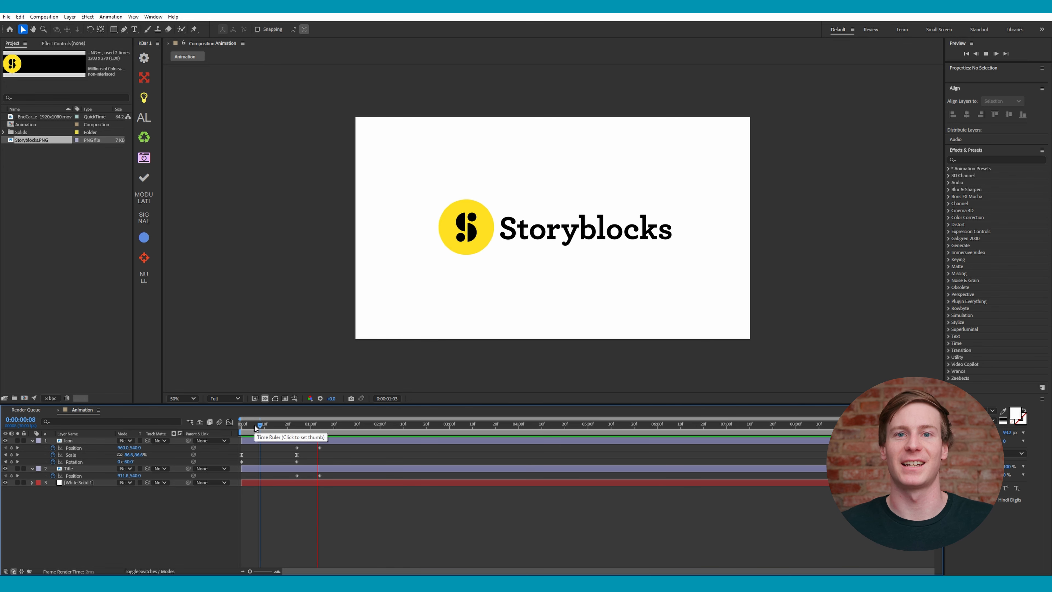
# Apply Easy Ease to the ending Position keyframes of the Icon and Title at 0:00:01:04
pyautogui.click(319, 431)
pyautogui.moveTo(332, 479); pyautogui.dragTo(316, 440)
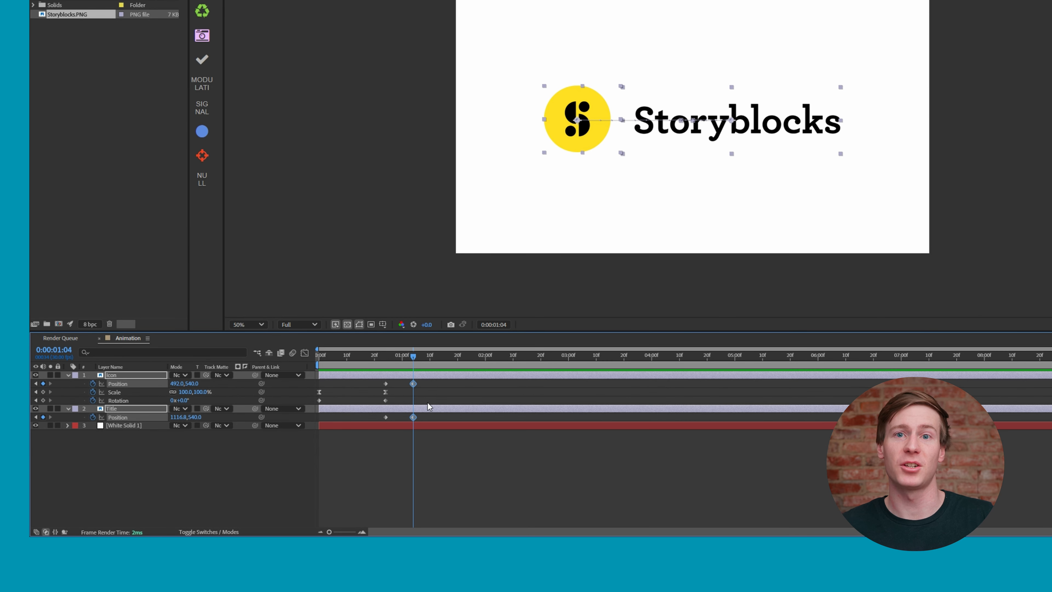
pyautogui.press('F9')
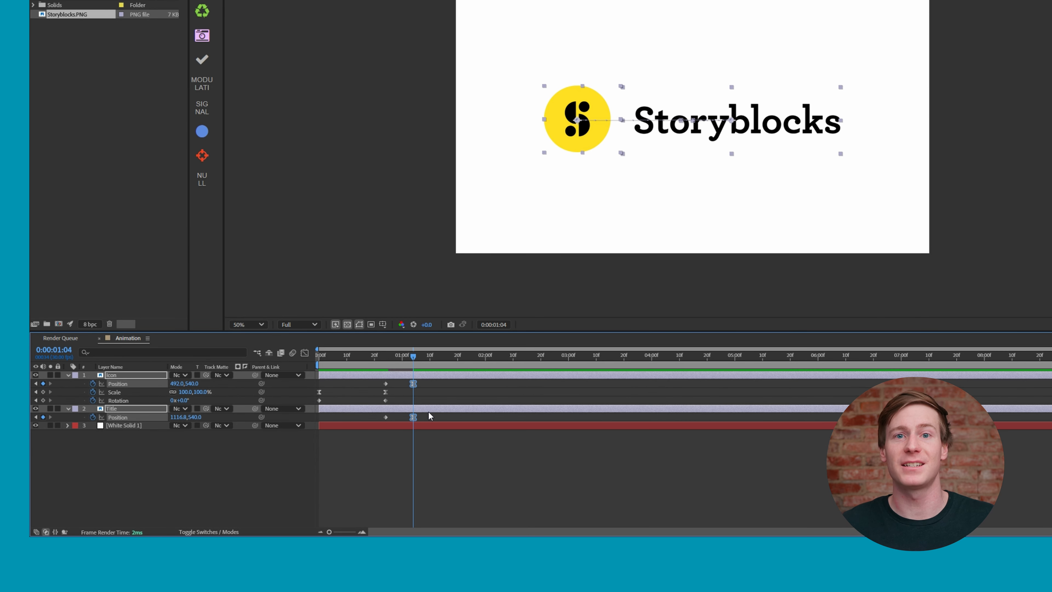
# Lengthen the incoming ease of the Icon's final Position keyframe in the speed graph so it decelerates gradually
pyautogui.click(382, 419)
pyautogui.click(305, 353)
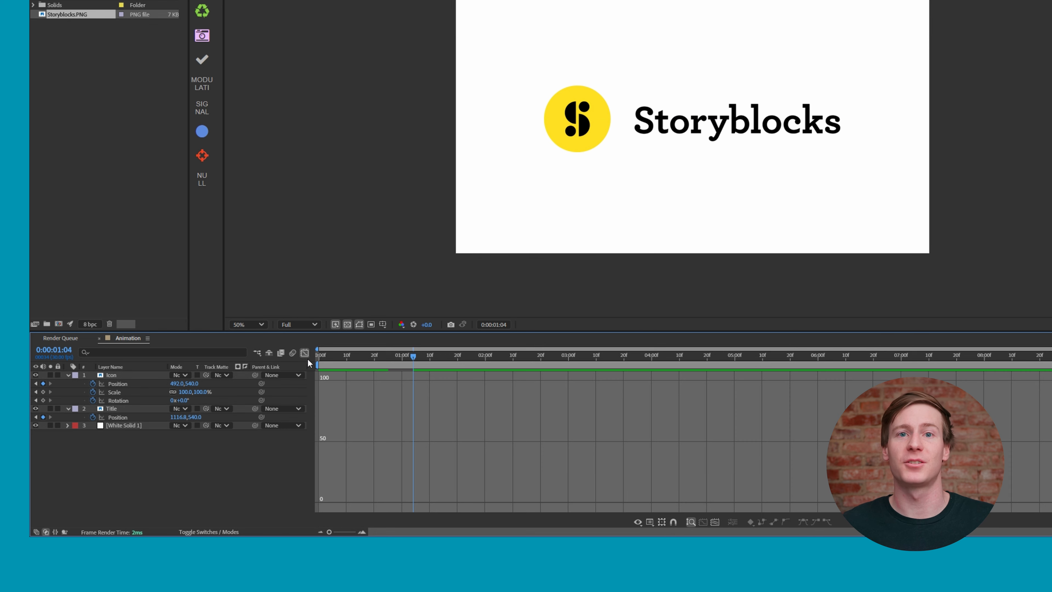
pyautogui.click(136, 385)
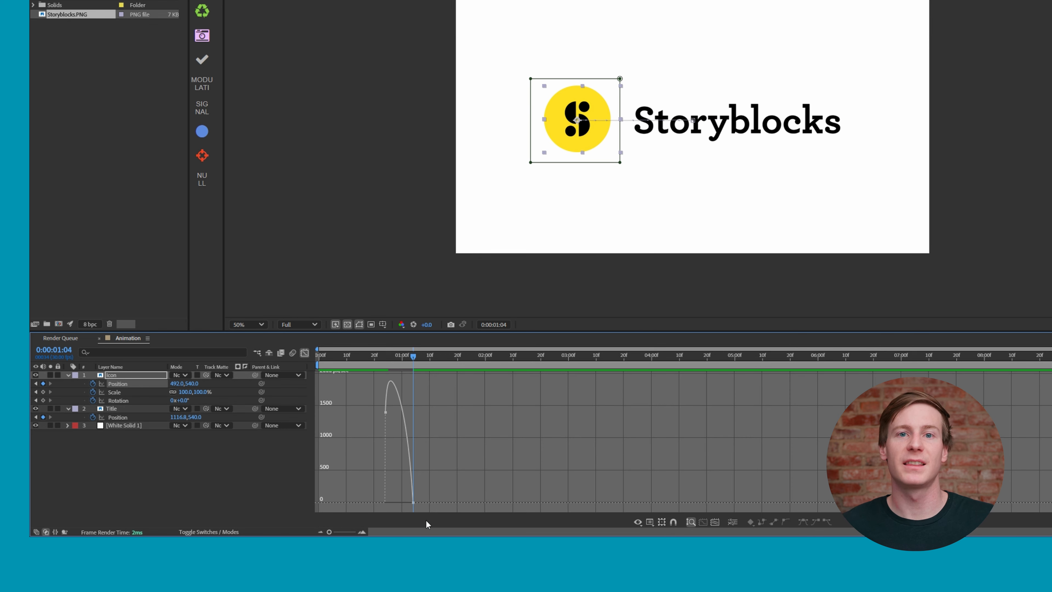
pyautogui.moveTo(414, 504)
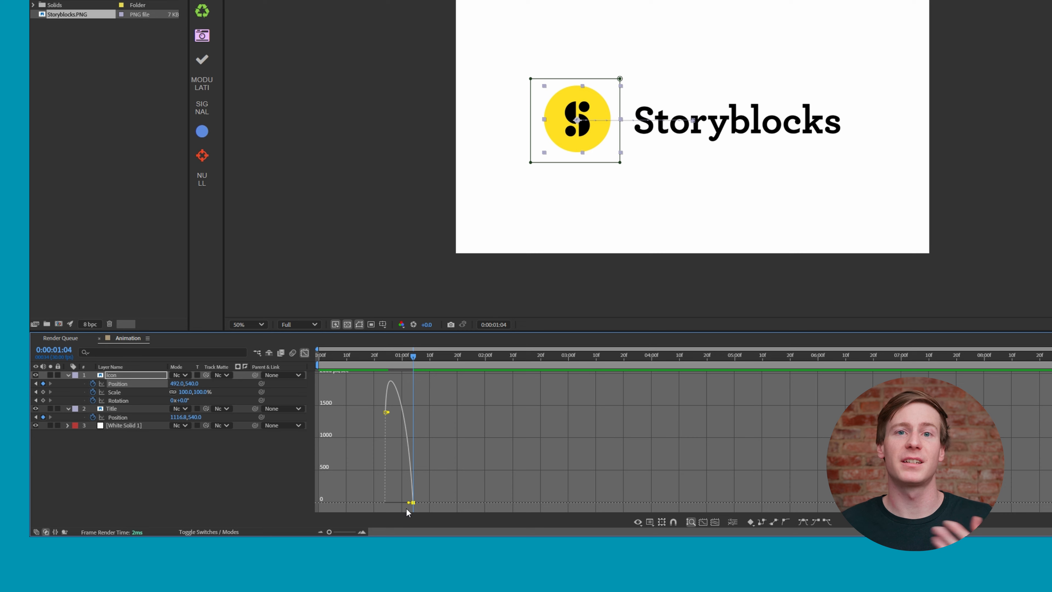
pyautogui.moveTo(408, 504); pyautogui.dragTo(390, 502)
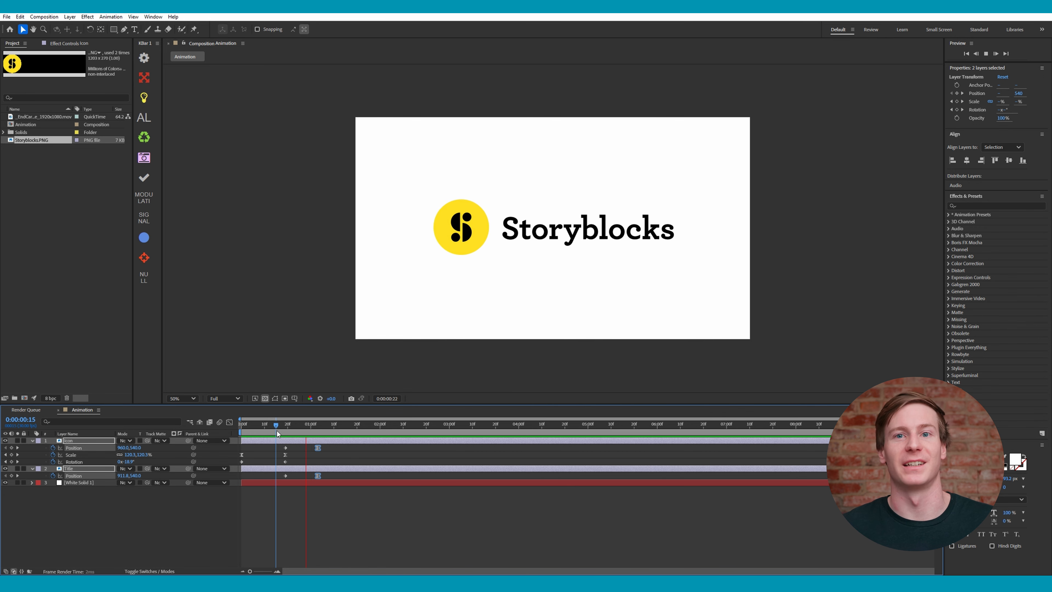
# Stop the preview, go to 0:00:00:19 and set a Mask Path keyframe on the Title layer's mask
pyautogui.press('space')
pyautogui.moveTo(281, 431)
pyautogui.mouseDown()
pyautogui.moveTo(267, 432)
pyautogui.moveTo(318, 434)
pyautogui.moveTo(287, 428)
pyautogui.mouseUp()
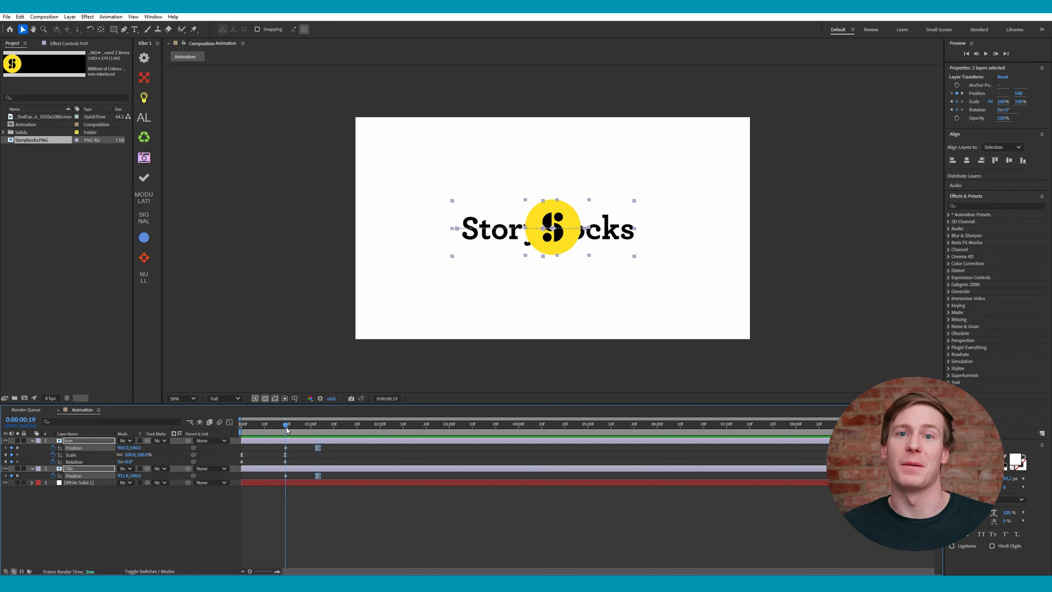
pyautogui.click(163, 537)
pyautogui.click(83, 469)
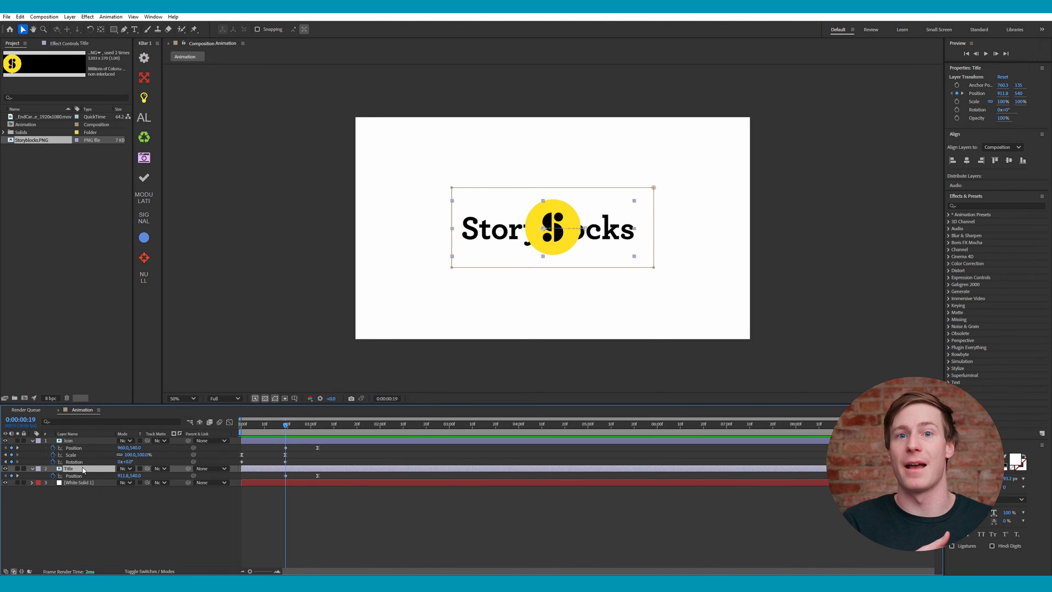
pyautogui.press('m')
pyautogui.click(79, 483)
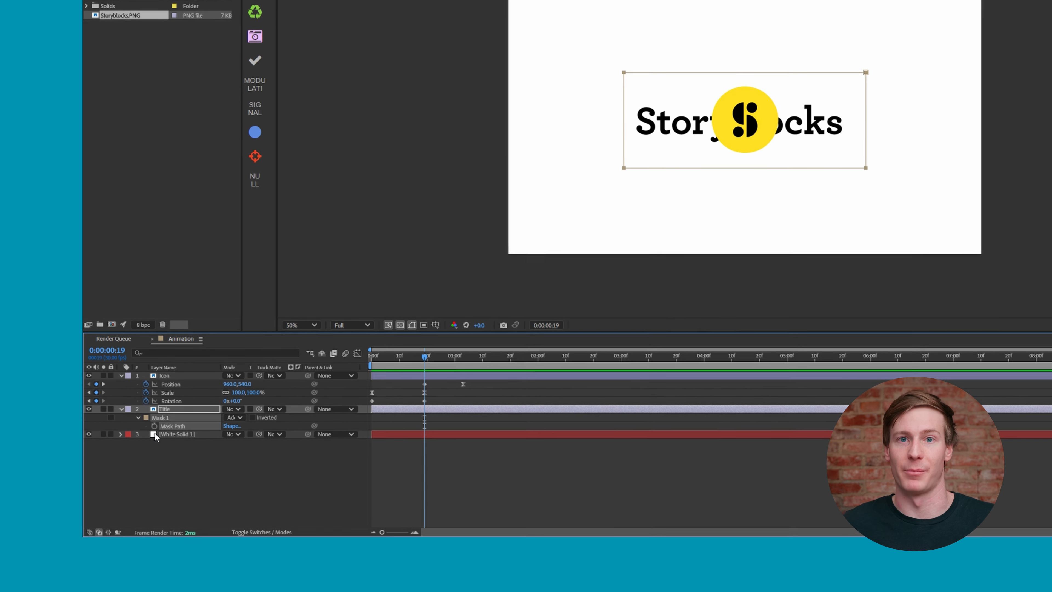
pyautogui.click(155, 425)
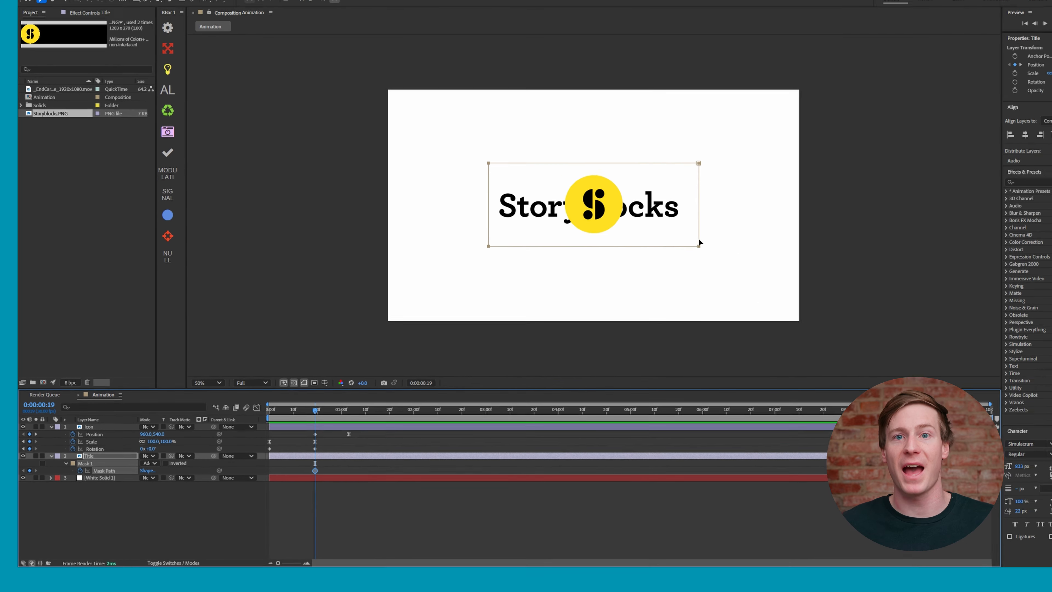
# Try collapsing the Title's mask at 0:00:00:19 by moving its right corner points to the left edge of the text
pyautogui.moveTo(699, 243); pyautogui.dragTo(547, 266)
pyautogui.hotkey('ctrl', 'z')
pyautogui.click(640, 270)
pyautogui.moveTo(653, 187); pyautogui.dragTo(461, 178)
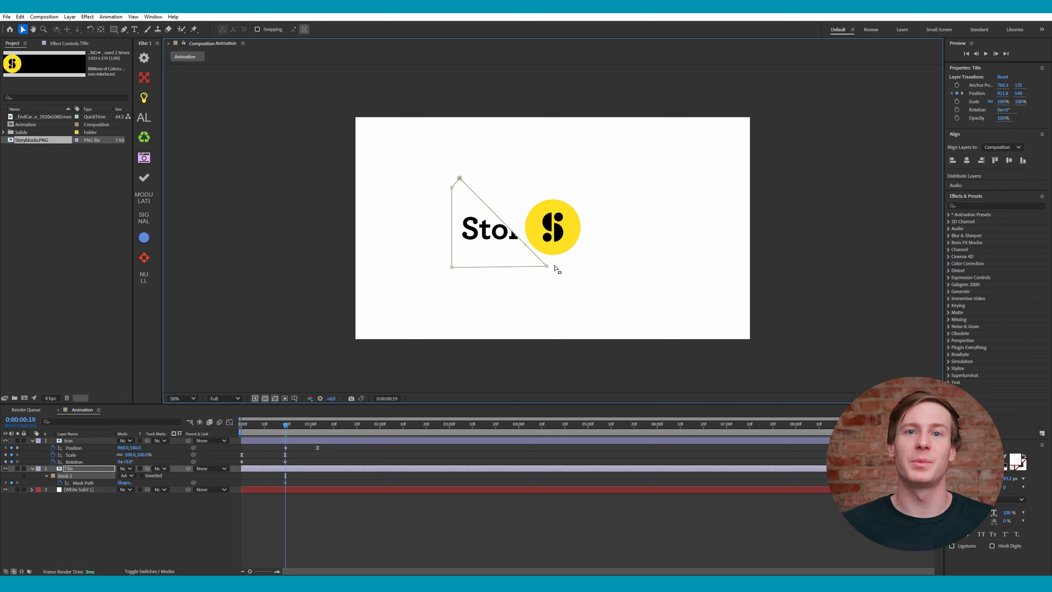
pyautogui.moveTo(547, 266); pyautogui.dragTo(460, 272)
# Try animating the Title's mask over the following frames to uncover the text beside the icon, and discard those mask changes
pyautogui.moveTo(286, 426); pyautogui.dragTo(304, 426)
pyautogui.moveTo(500, 273); pyautogui.dragTo(622, 269)
pyautogui.moveTo(499, 178); pyautogui.dragTo(668, 190)
pyautogui.moveTo(622, 269); pyautogui.dragTo(665, 269)
pyautogui.moveTo(491, 268); pyautogui.dragTo(506, 267)
pyautogui.moveTo(491, 188); pyautogui.dragTo(500, 189)
pyautogui.moveTo(307, 426); pyautogui.dragTo(315, 428)
pyautogui.moveTo(332, 484); pyautogui.dragTo(278, 519)
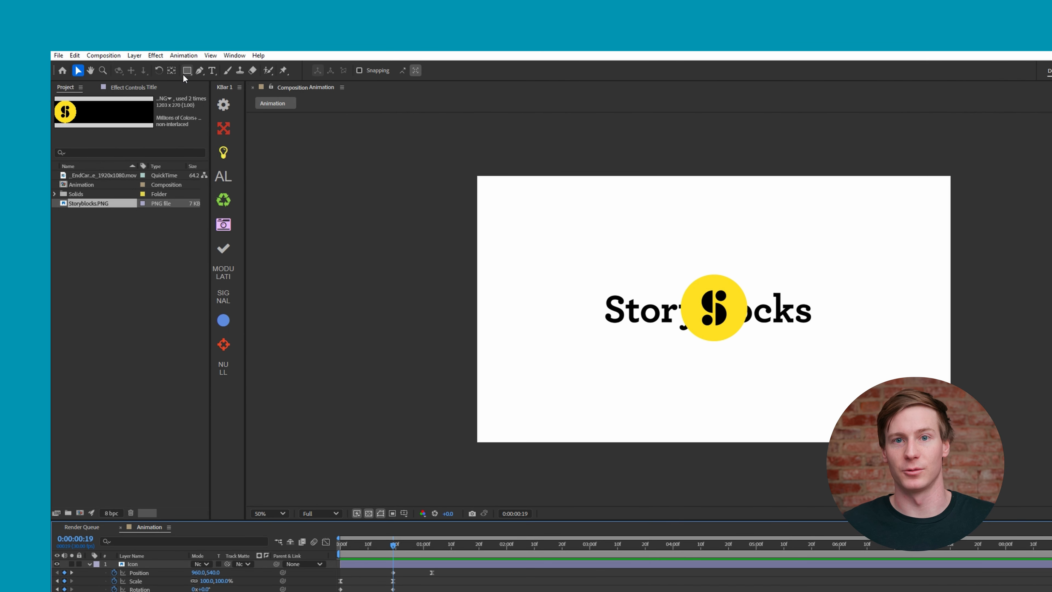
# Draw a rectangle shape layer about 1008 × 310 px that covers the whole Storyblocks title
pyautogui.click(150, 50)
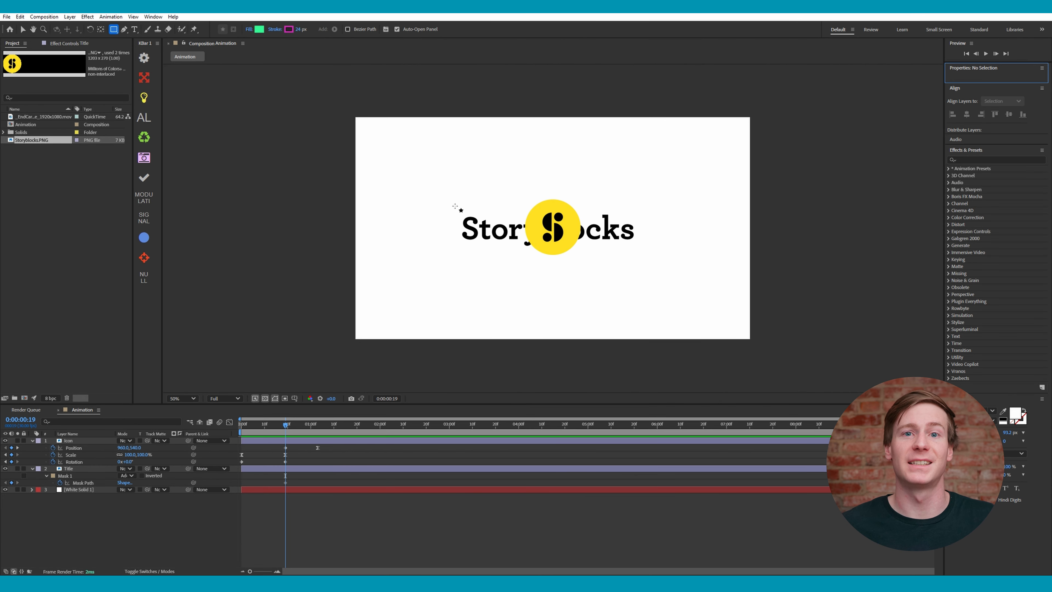
pyautogui.moveTo(451, 199)
pyautogui.mouseDown()
pyautogui.moveTo(505, 235)
pyautogui.moveTo(658, 262)
pyautogui.mouseUp()
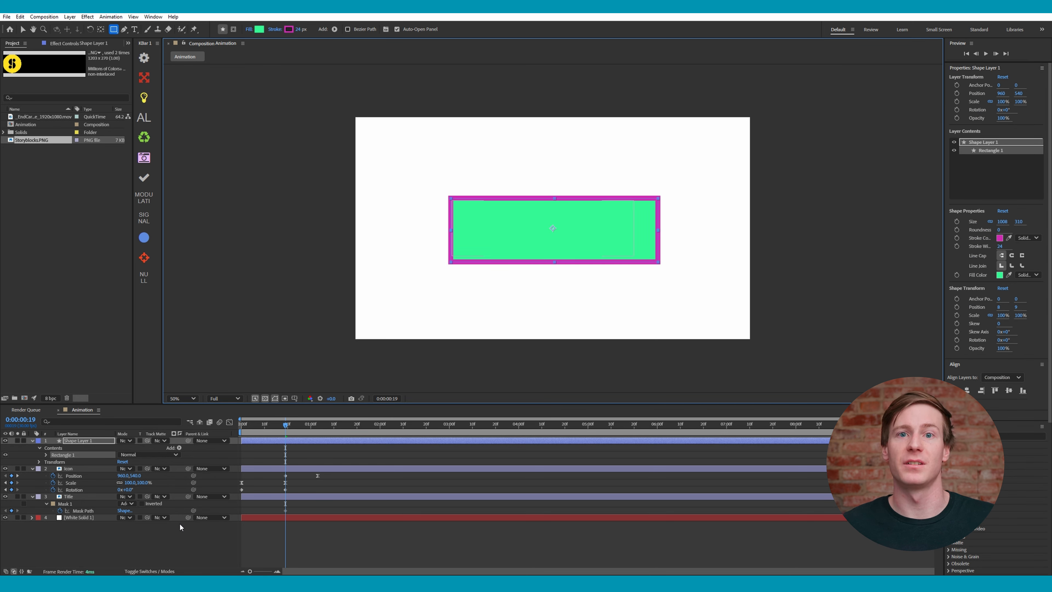
pyautogui.click(200, 540)
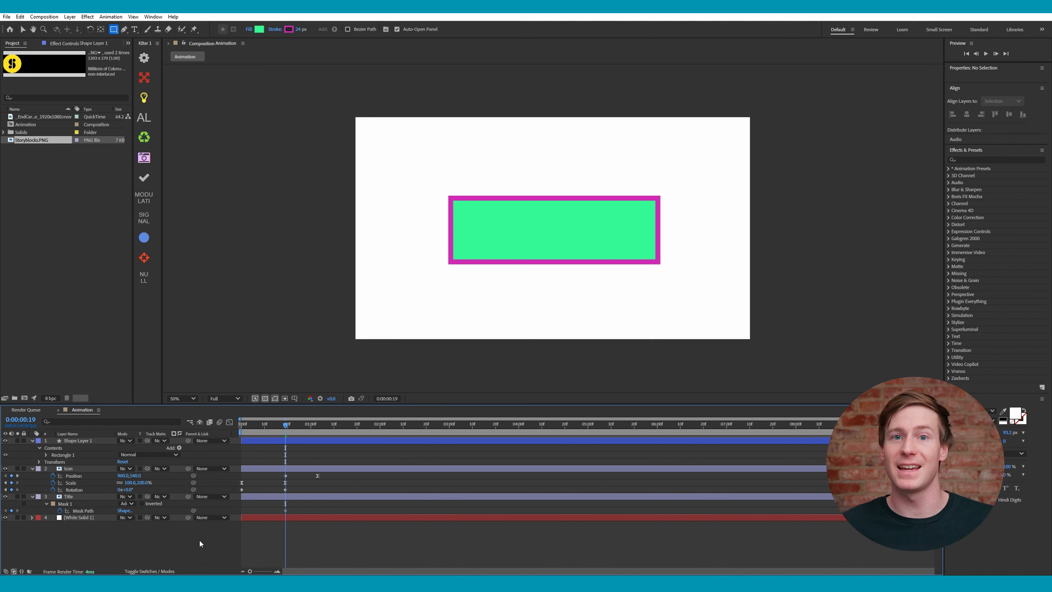
# Place Shape Layer 1 between the Icon and Title layers, scrub the animation and return to 0:00:00:19
pyautogui.moveTo(76, 442); pyautogui.dragTo(88, 491)
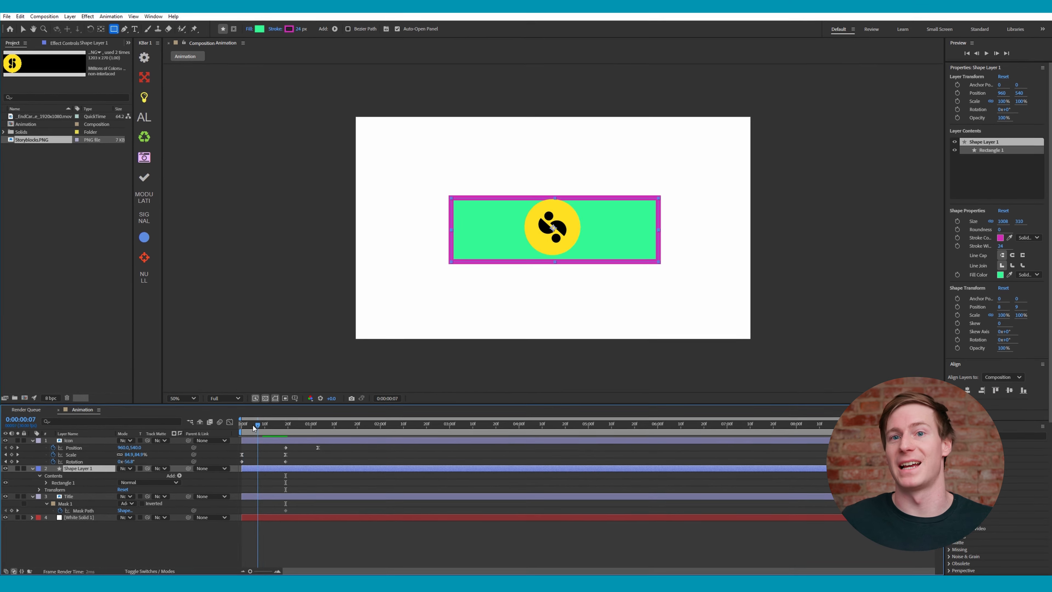
pyautogui.moveTo(360, 355); pyautogui.dragTo(384, 355)
pyautogui.moveTo(273, 424); pyautogui.dragTo(285, 427)
pyautogui.click(129, 553)
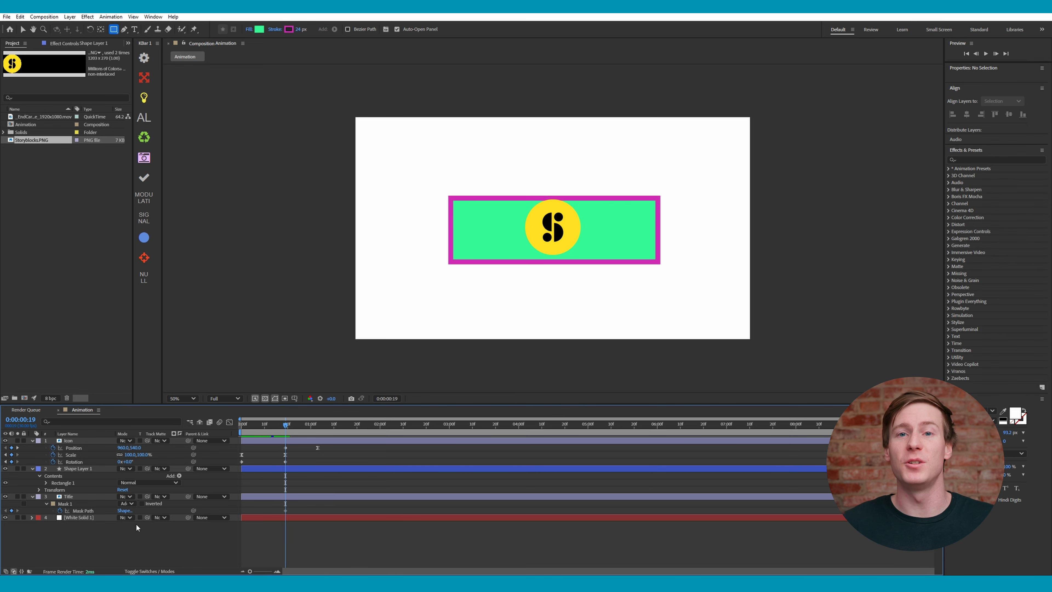
# Set Shape Layer 1 as the Title's track matte, invert the matte, and scrub forward from 0:00:00:19 to check the Icon's slide
pyautogui.click(76, 499)
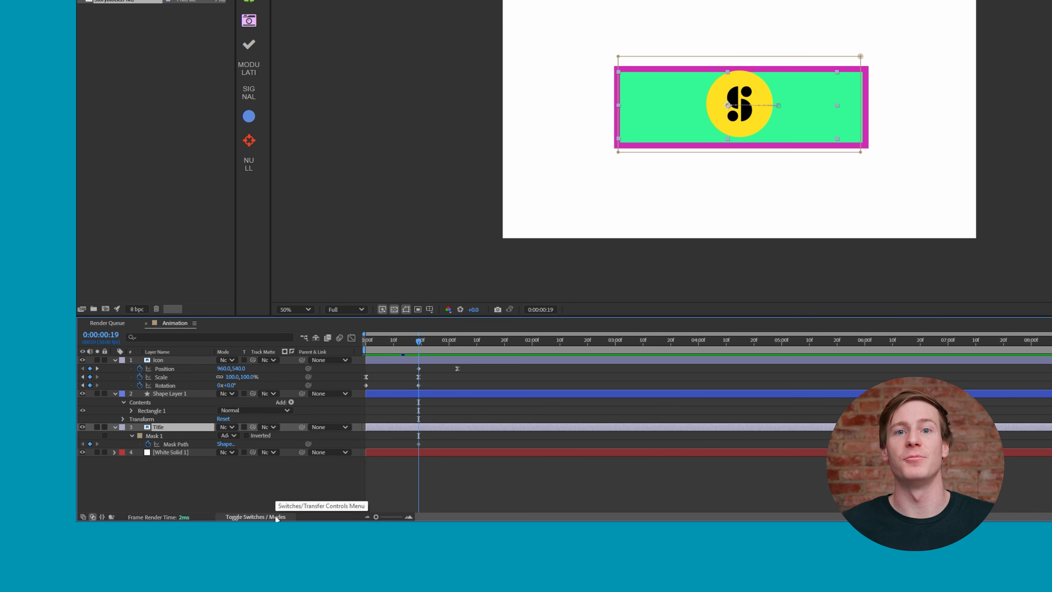
pyautogui.click(273, 429)
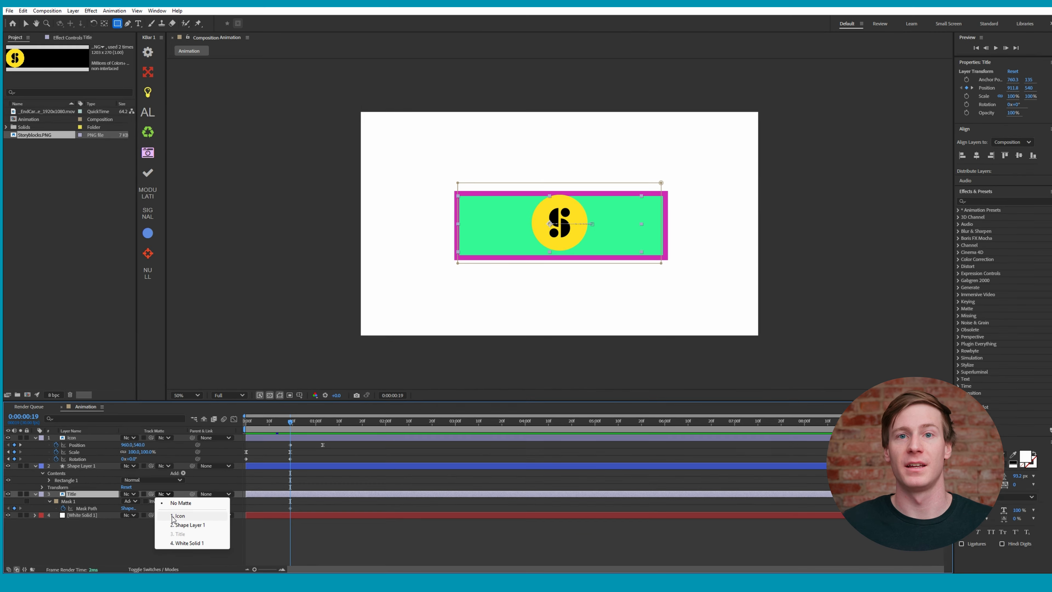
pyautogui.click(293, 465)
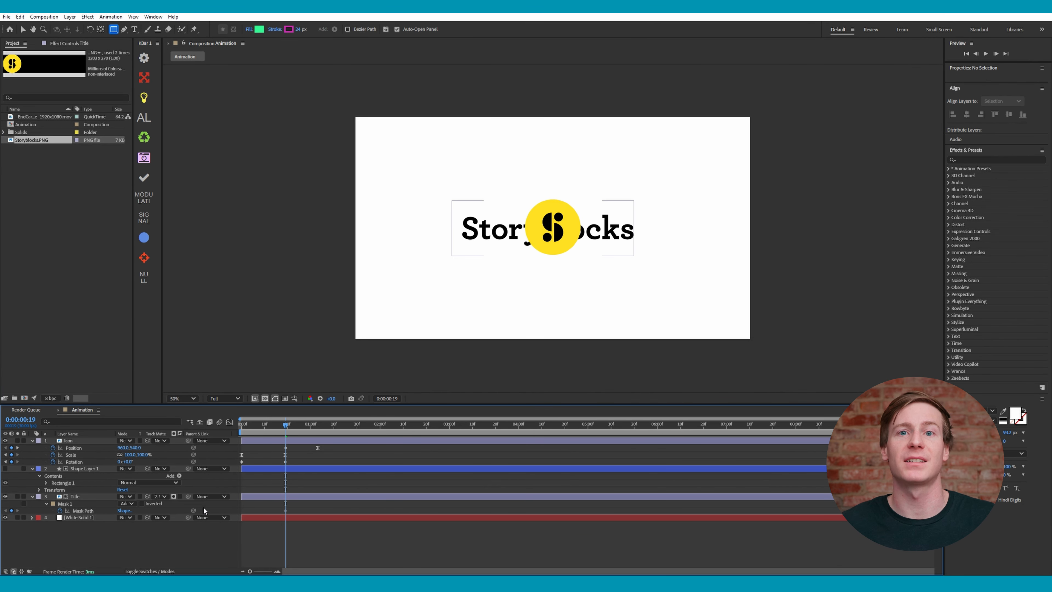
pyautogui.click(180, 497)
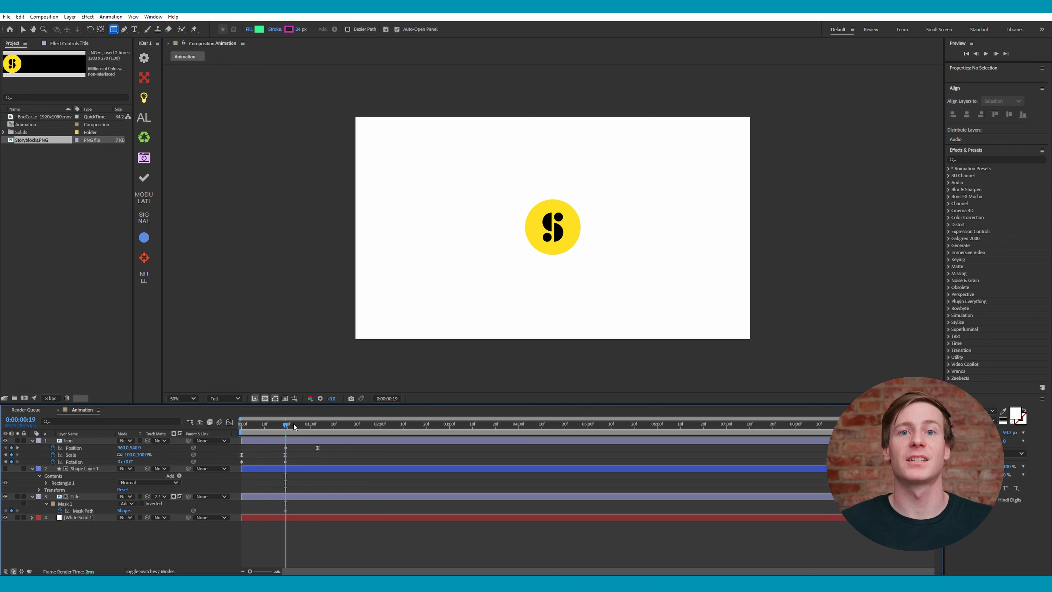
pyautogui.click(81, 441)
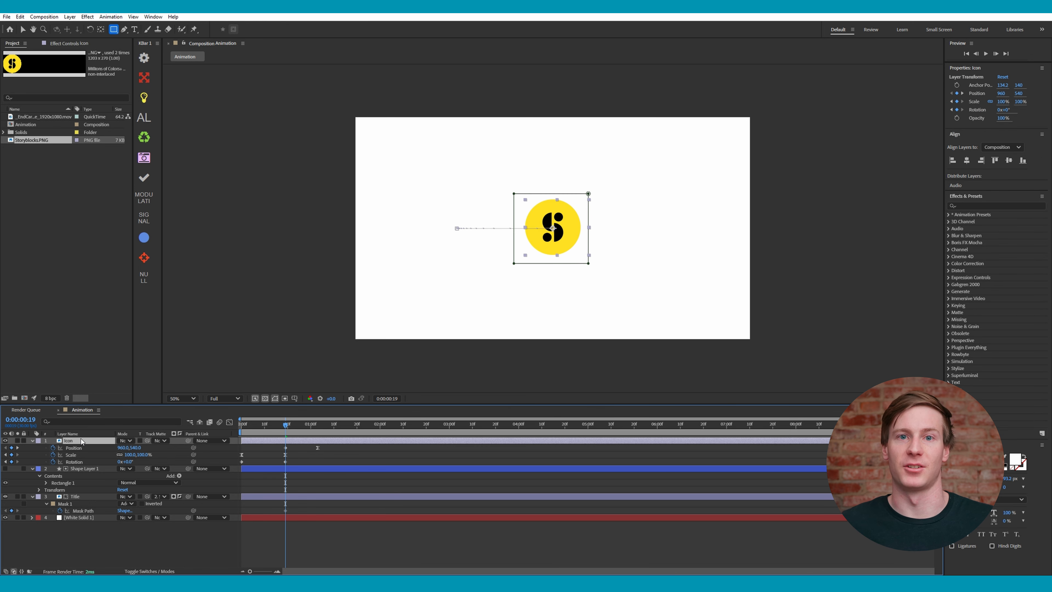
pyautogui.moveTo(286, 432); pyautogui.dragTo(303, 432)
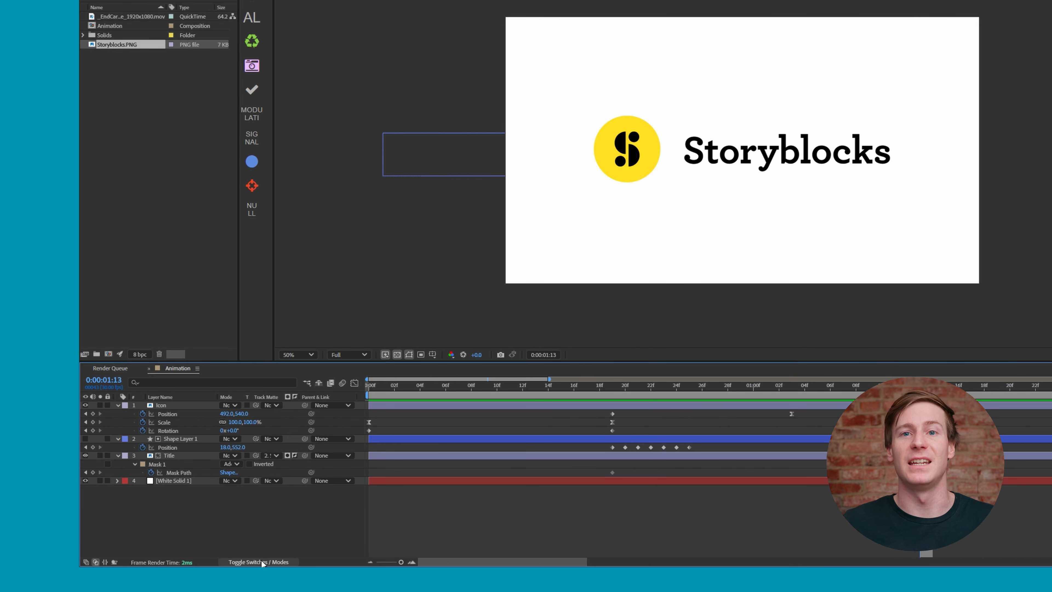
# Enable motion blur on the Icon and Title layers
pyautogui.click(155, 569)
pyautogui.click(260, 404)
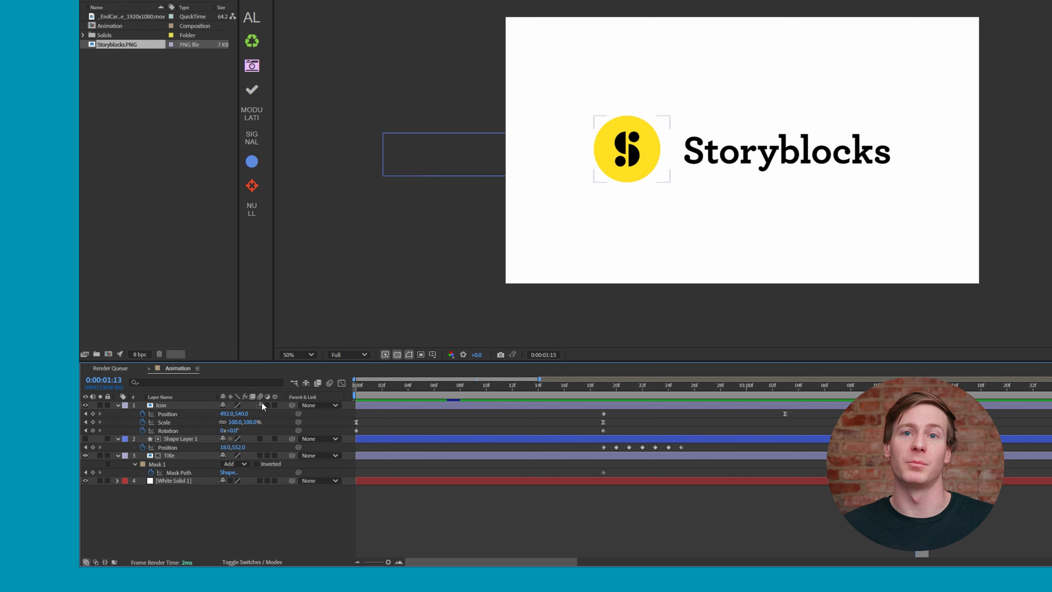
pyautogui.click(260, 404)
pyautogui.click(257, 463)
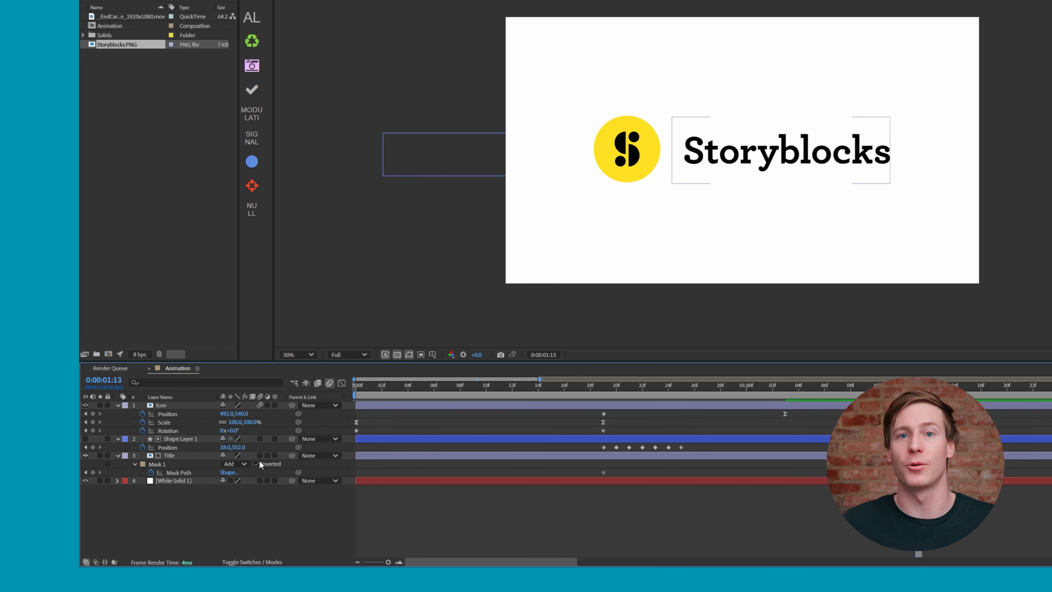
pyautogui.click(261, 455)
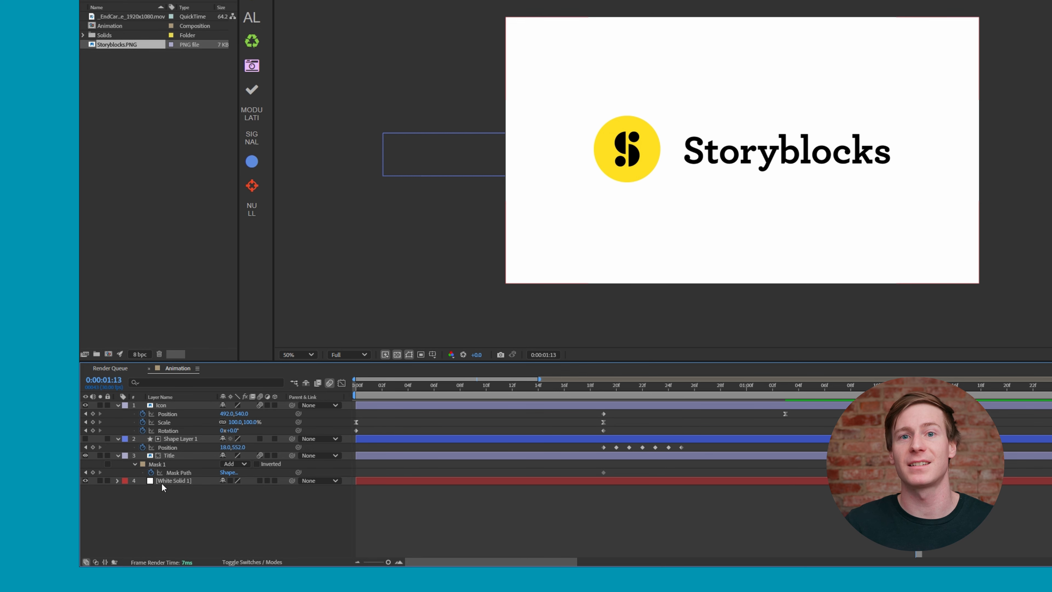